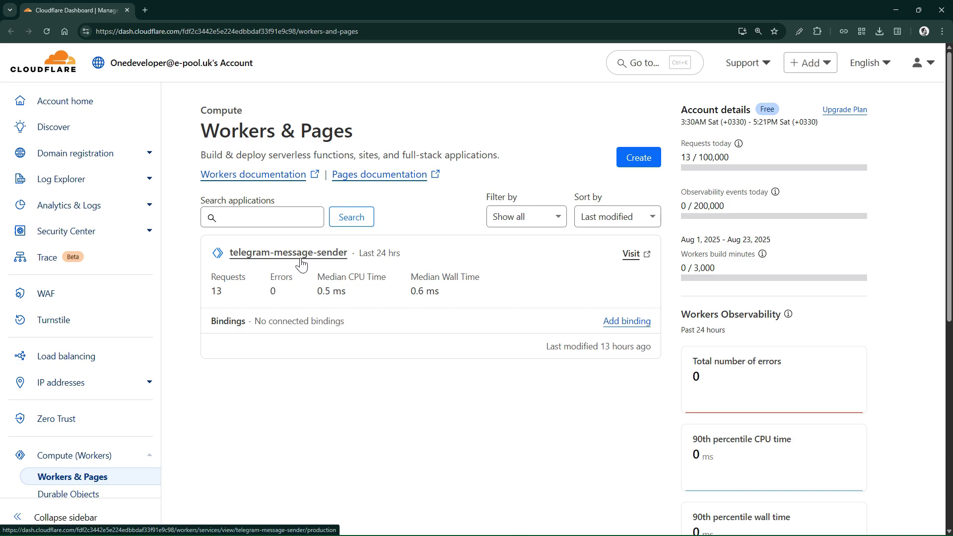
# - Minimize the Chrome window showing the Cloudflare Workers & Pages dashboard
pyautogui.click(889, 11)
# - Copy app.js, index.html, style.css and Telegram.ico from the Workers folder into the Pages folder
pyautogui.moveTo(696, 136); pyautogui.dragTo(640, 109)
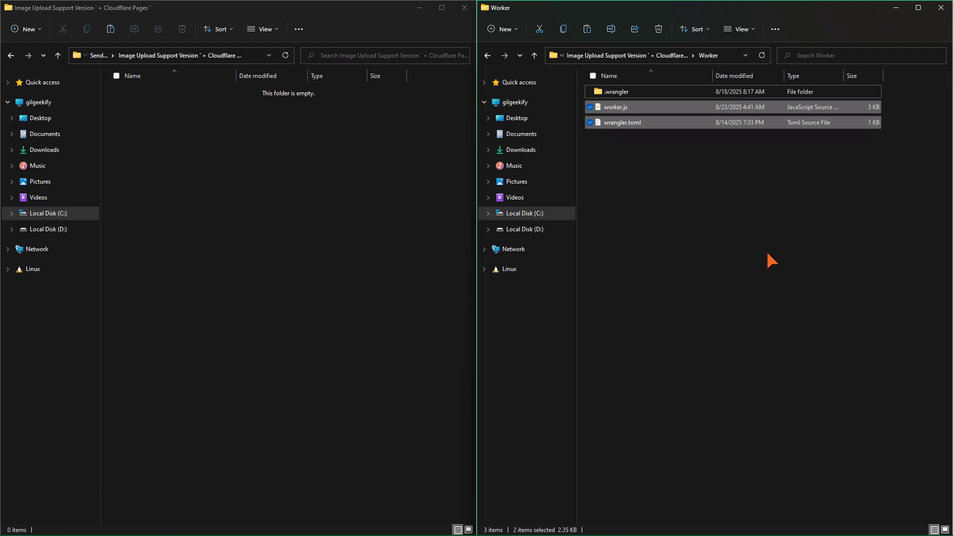
pyautogui.hotkey('alt', 'Up')
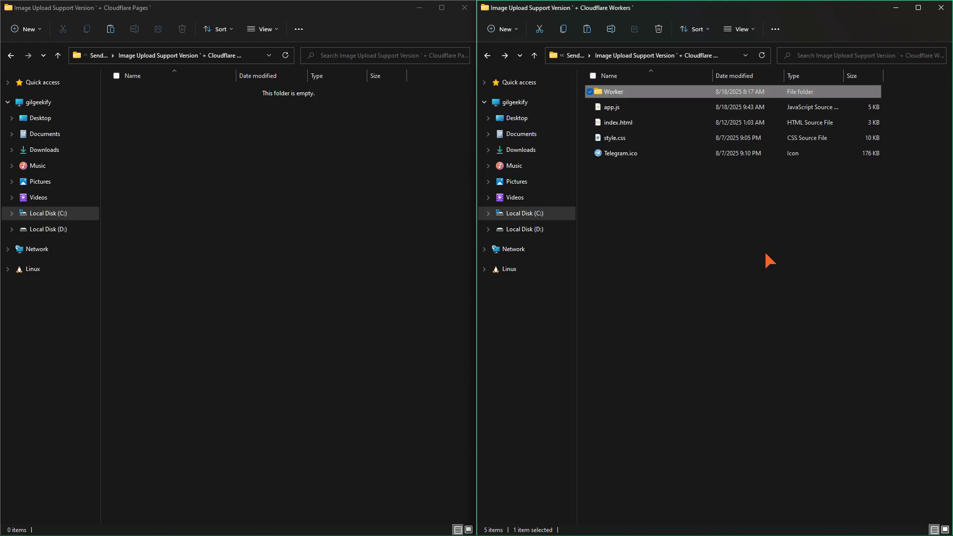
pyautogui.moveTo(156, 174); pyautogui.dragTo(373, 350)
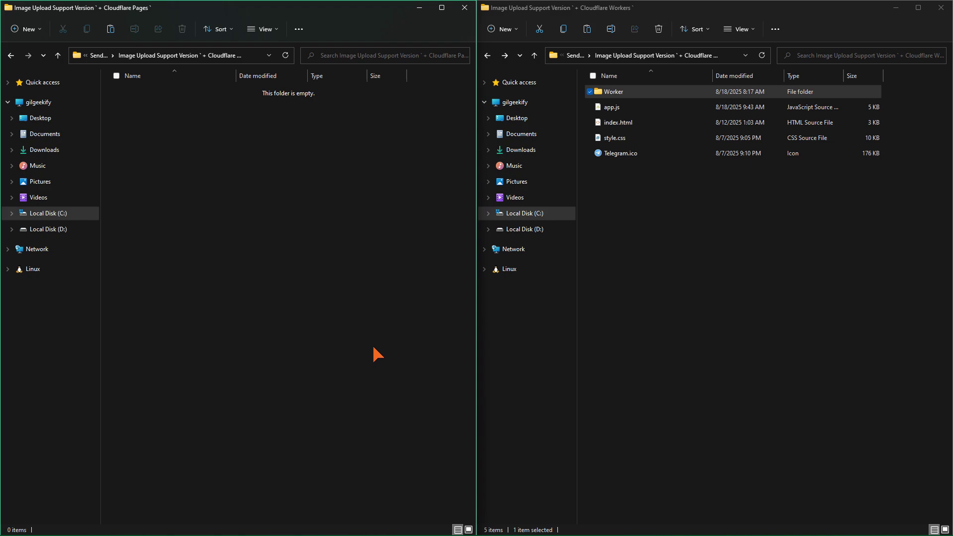
pyautogui.moveTo(714, 248); pyautogui.dragTo(631, 105)
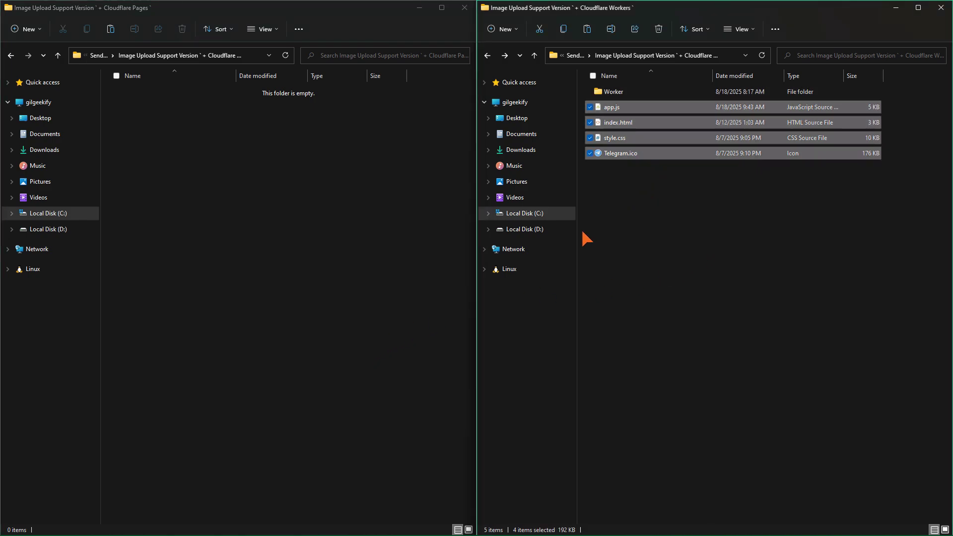
pyautogui.moveTo(250, 249); pyautogui.dragTo(405, 353)
pyautogui.hotkey('ctrl', 'v')
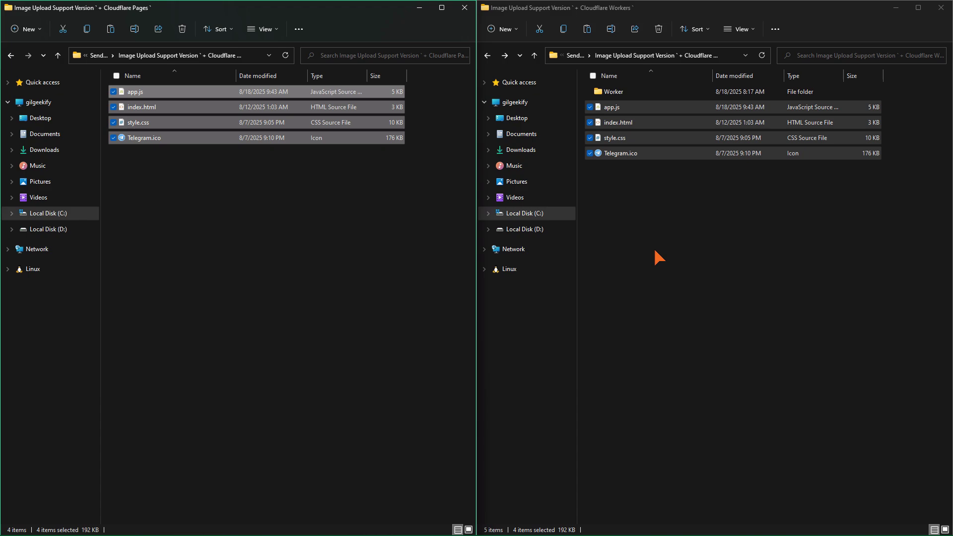
pyautogui.doubleClick(653, 92)
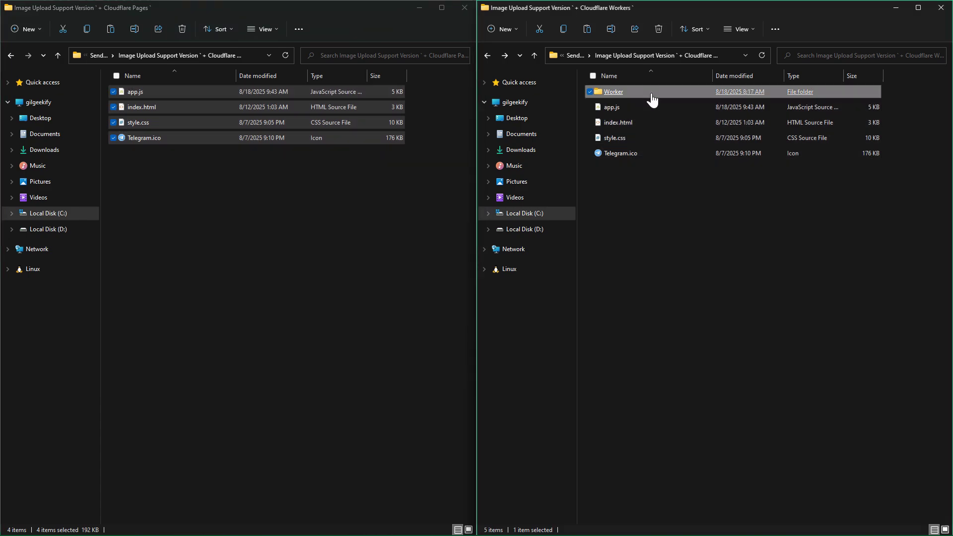
# - Open administrator PowerShell terminals in the Worker folder and the Cloudflare Pages folder
pyautogui.rightClick(645, 195)
pyautogui.click(675, 329)
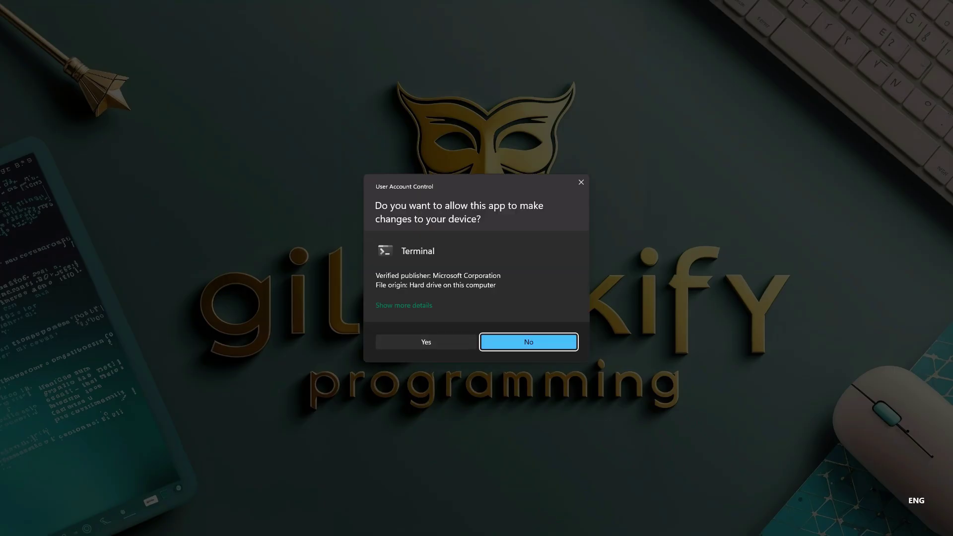
pyautogui.click(496, 341)
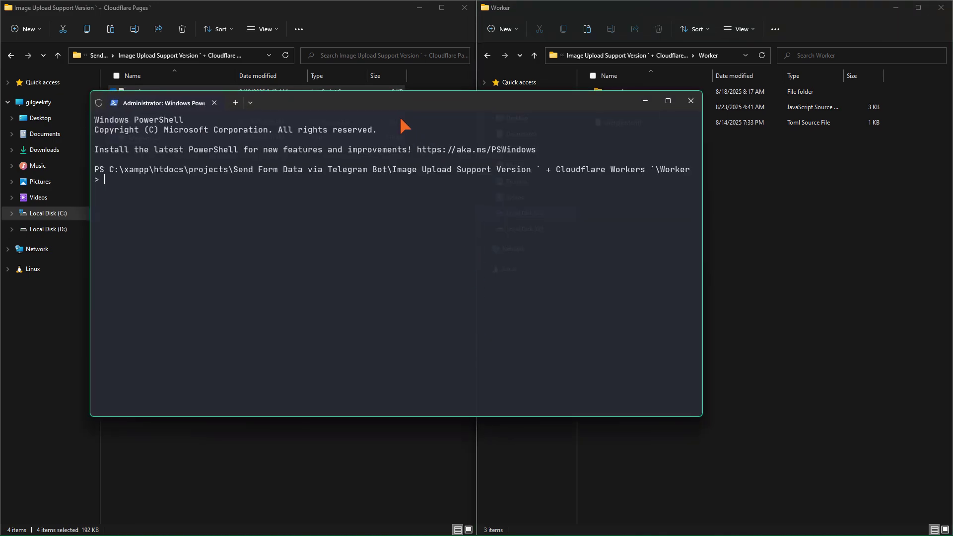
pyautogui.moveTo(404, 127); pyautogui.dragTo(385, 255)
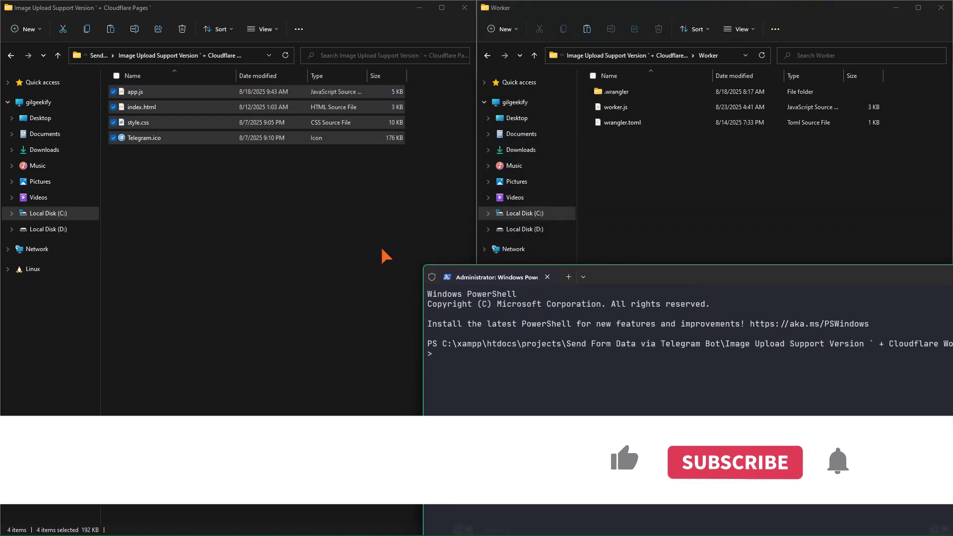
pyautogui.click(287, 268)
pyautogui.rightClick(287, 268)
pyautogui.click(341, 365)
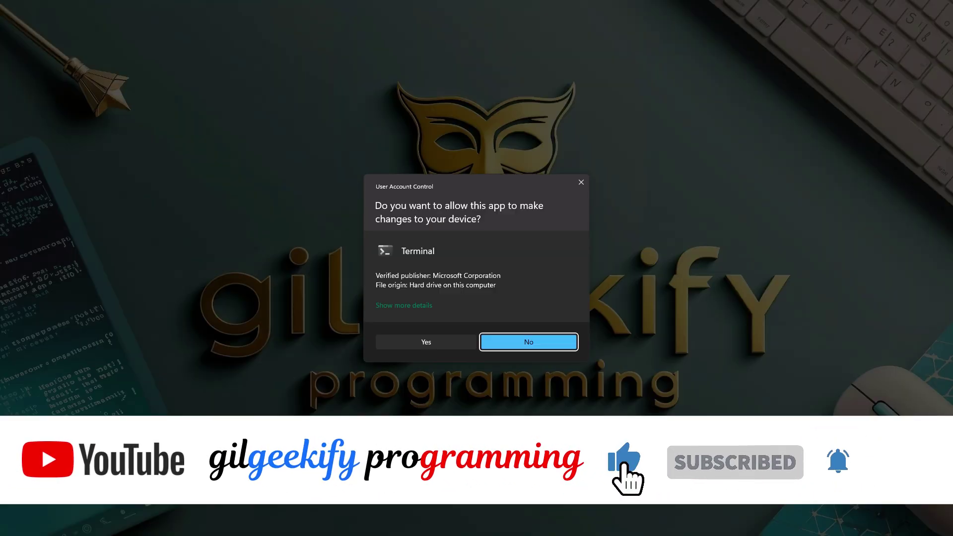
pyautogui.click(427, 341)
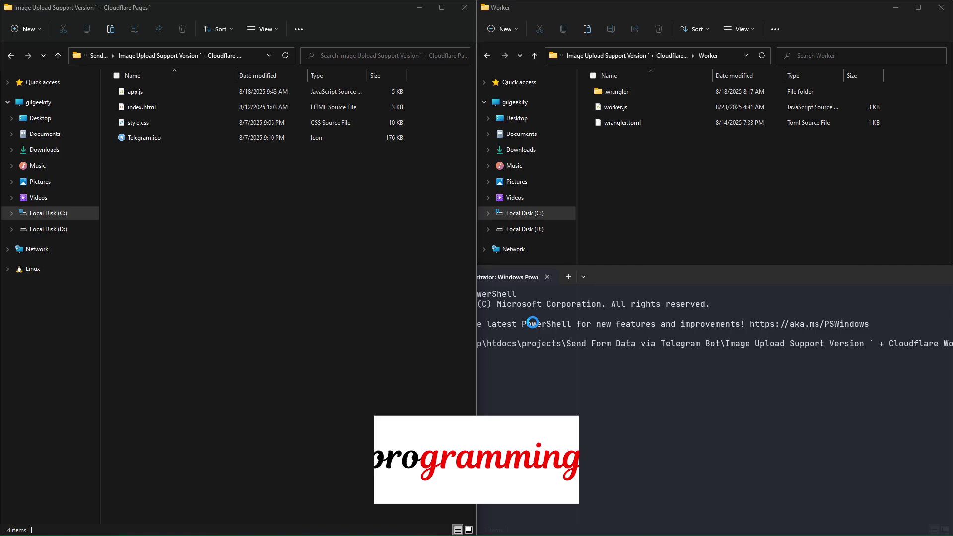
# - Snap the two PowerShell windows side by side and return to the File Explorer windows
pyautogui.press('super+Left')
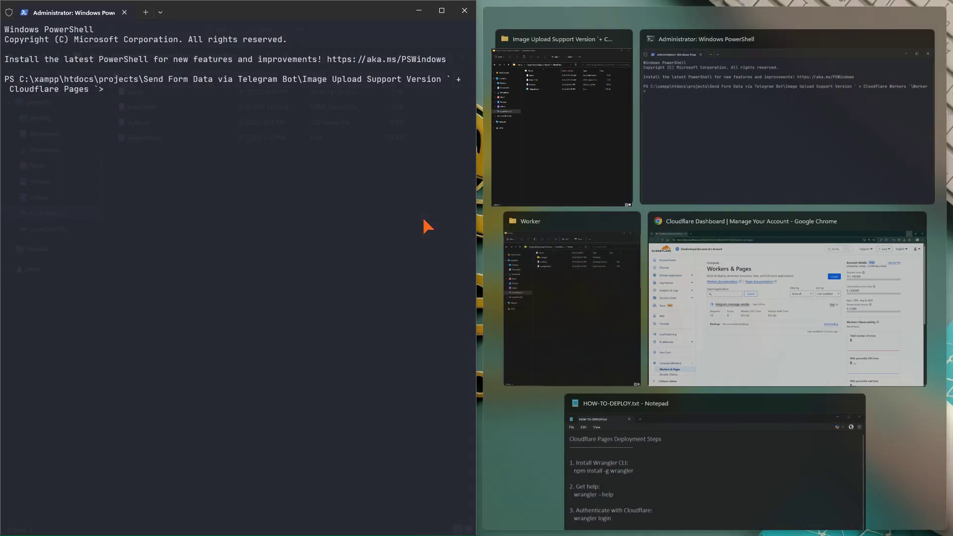
pyautogui.click(691, 128)
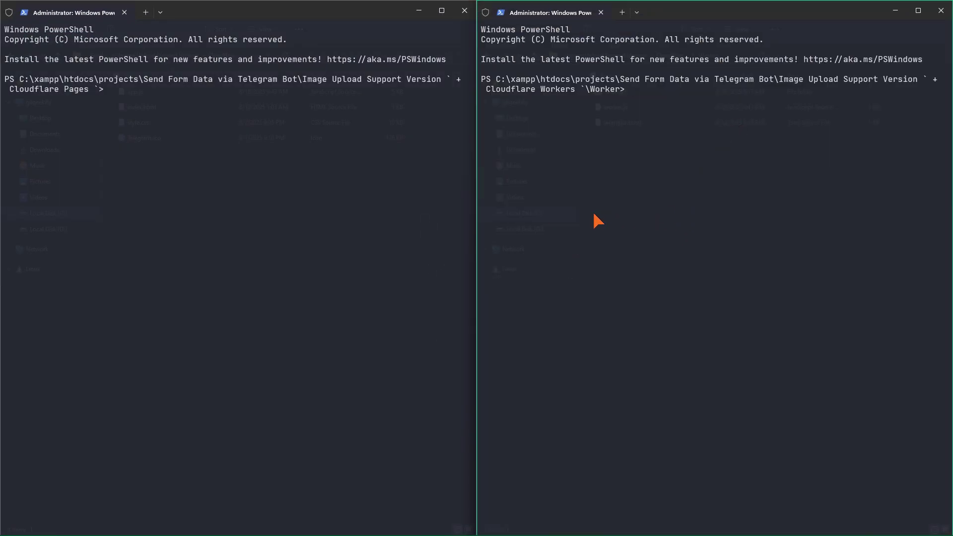
pyautogui.hotkey('alt', 'Tab')
pyautogui.press('Tab')
pyautogui.hotkey('alt', 'Tab')
pyautogui.press('Tab')
pyautogui.press('Tab')
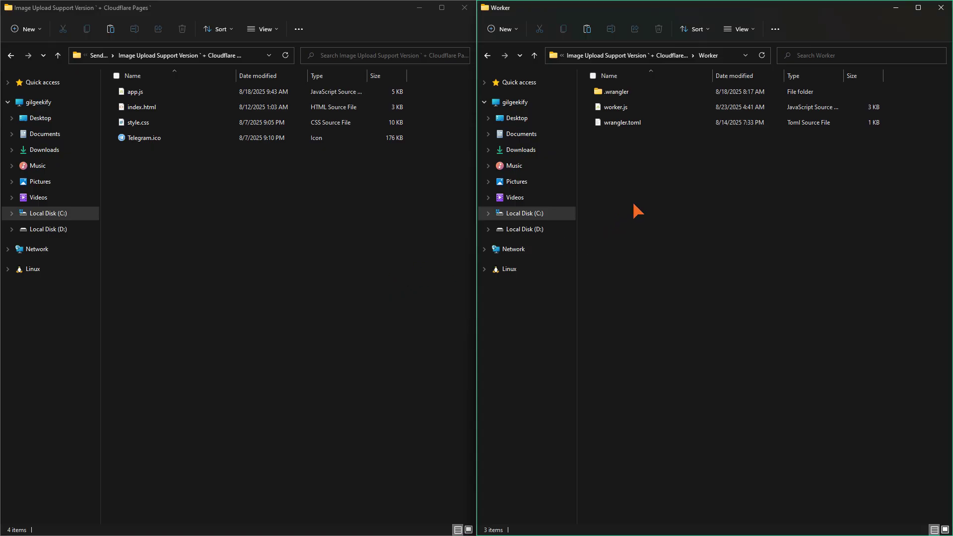
# - Copy wrangler.toml from Worker into the Cloudflare Pages folder and open that folder with Code
pyautogui.click(602, 123)
pyautogui.click(313, 252)
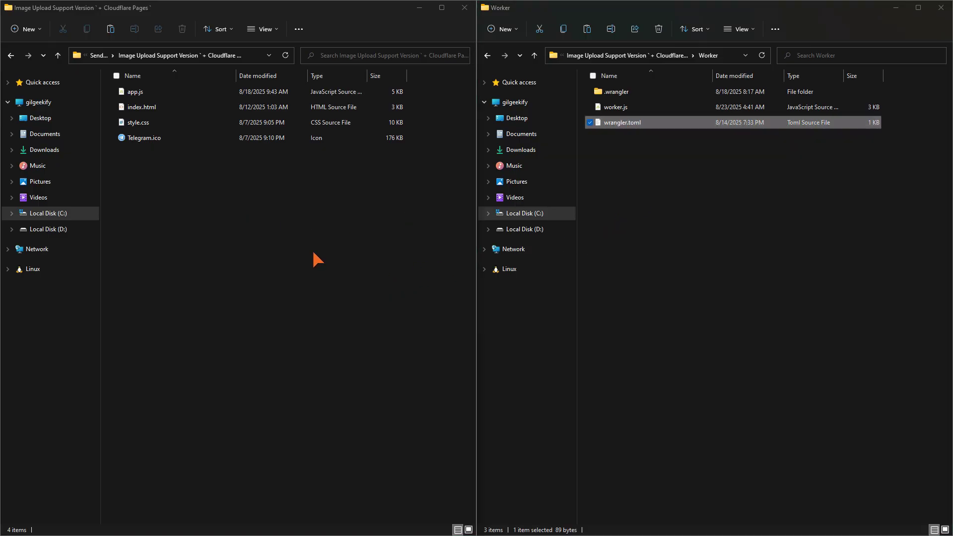
pyautogui.hotkey('ctrl', 'v')
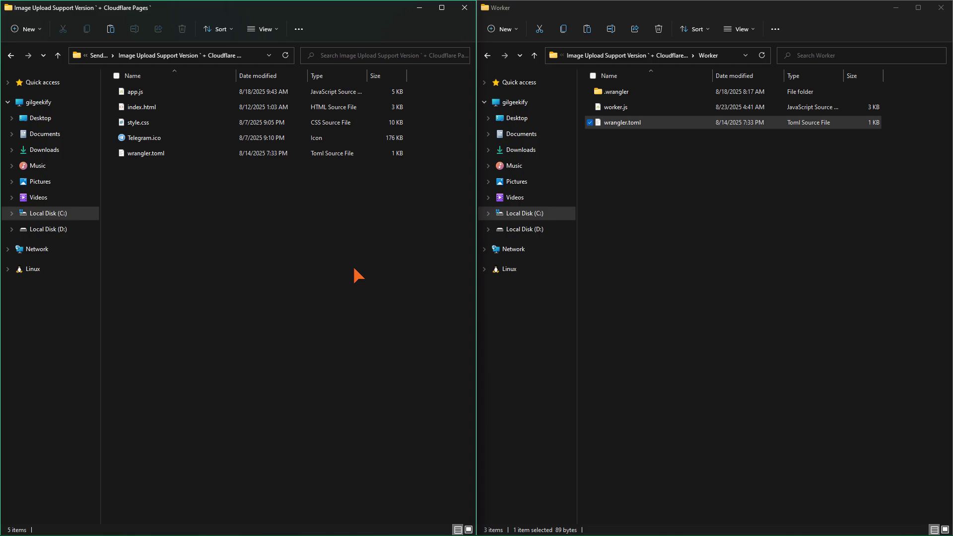
pyautogui.rightClick(354, 266)
pyautogui.click(399, 426)
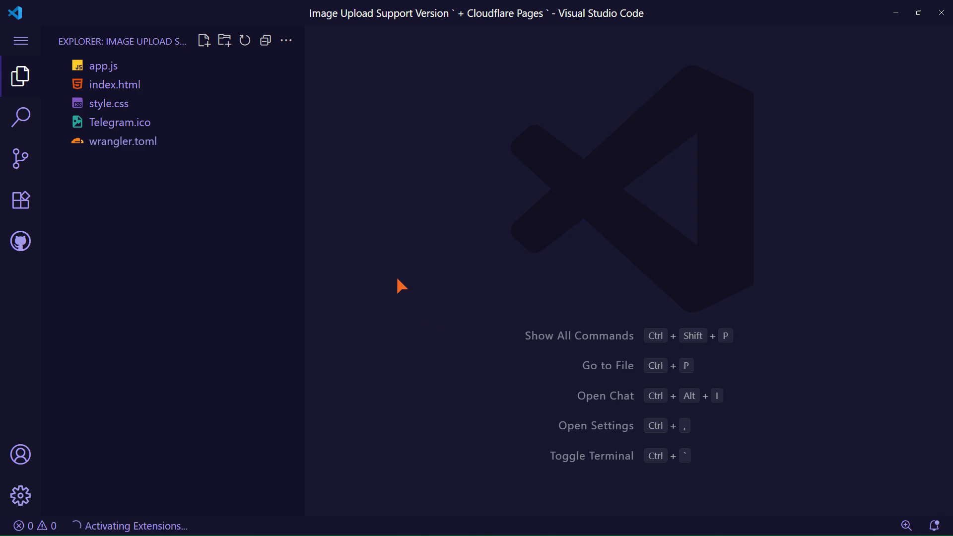
# - In wrangler.toml, replace the main and compatibility_date lines with pages_build_output_dir = "" and save
pyautogui.click(184, 147)
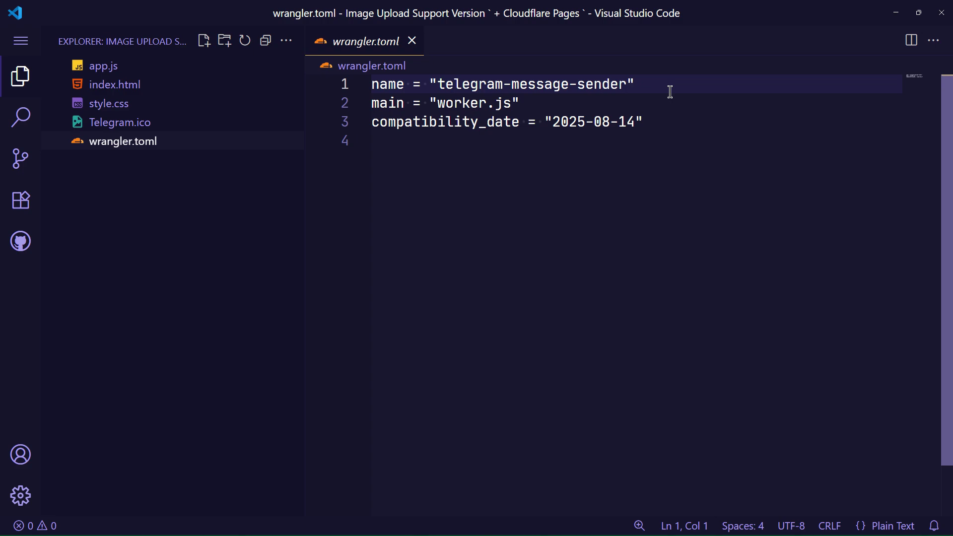
pyautogui.moveTo(666, 80); pyautogui.dragTo(742, 285)
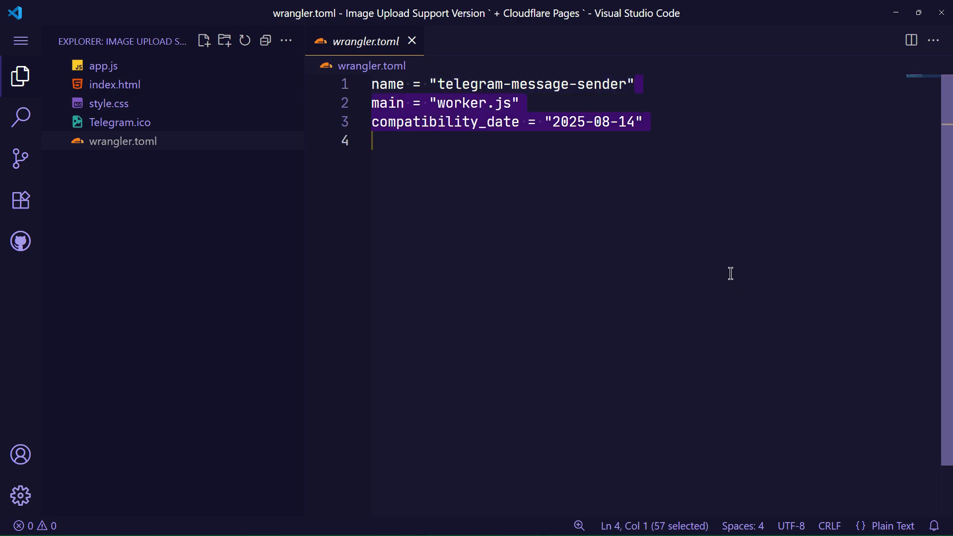
pyautogui.press('Return')
pyautogui.press('Return')
pyautogui.press('BackSpace')
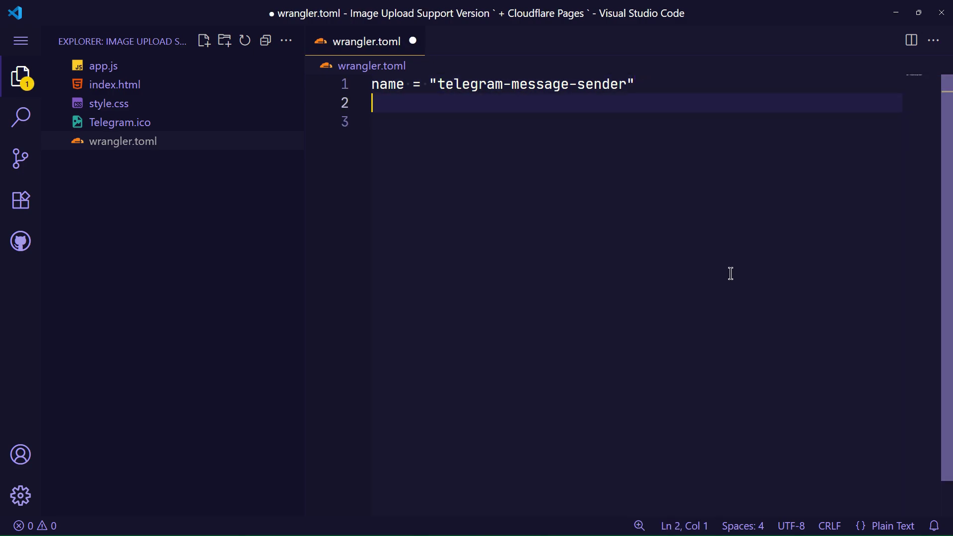
pyautogui.write('pages_build')
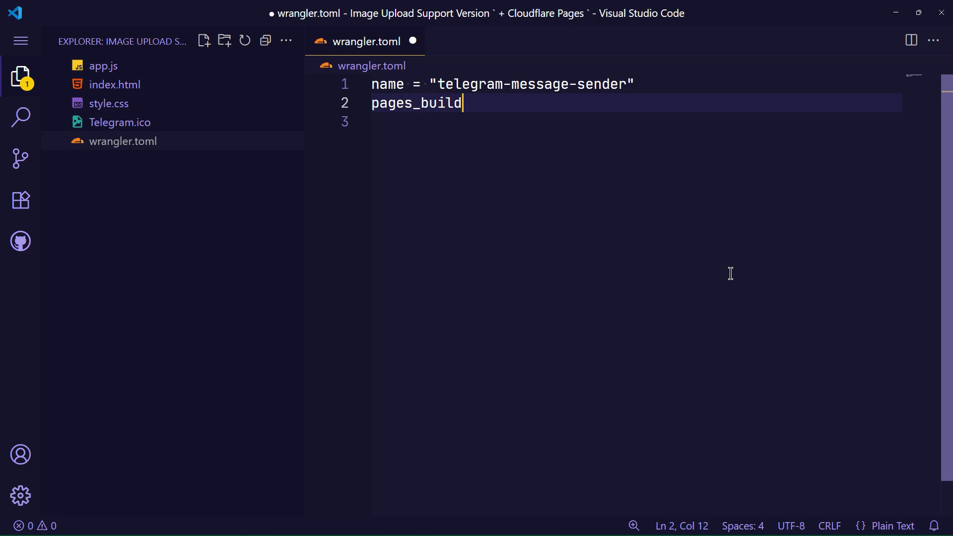
pyautogui.write('_output_dir = ')
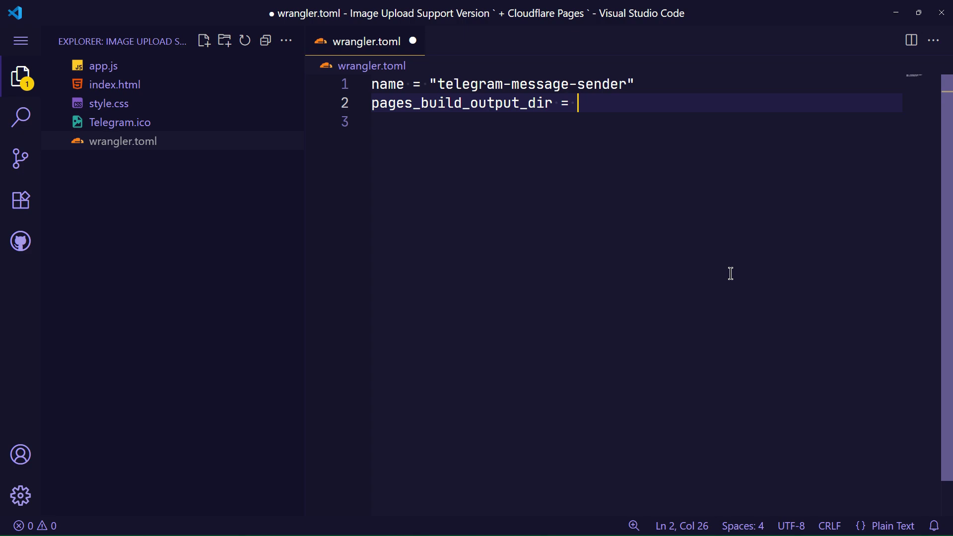
pyautogui.write('""')
pyautogui.hotkey('ctrl', 's')
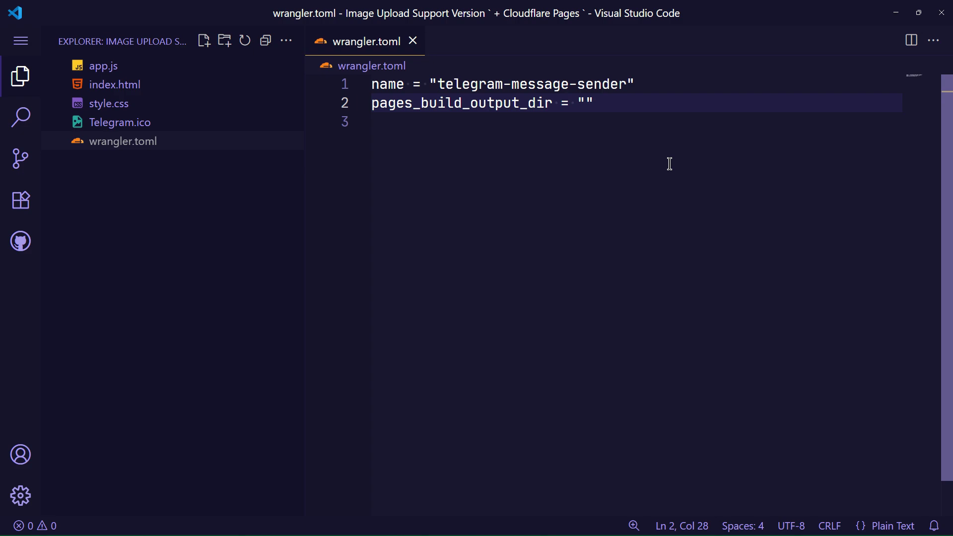
# - Change the project name from telegram-message-sender to perfect-telegram and save
pyautogui.moveTo(627, 84); pyautogui.dragTo(438, 84)
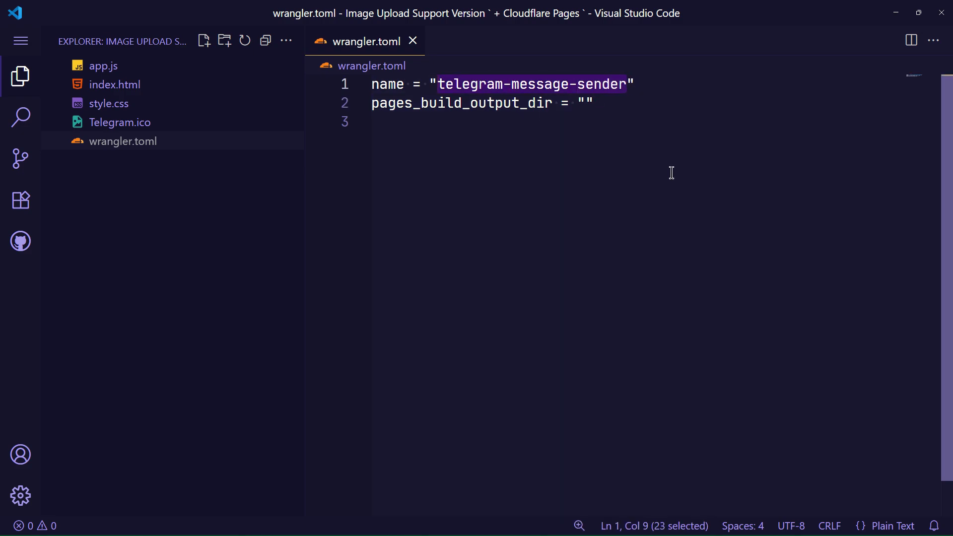
pyautogui.write('per')
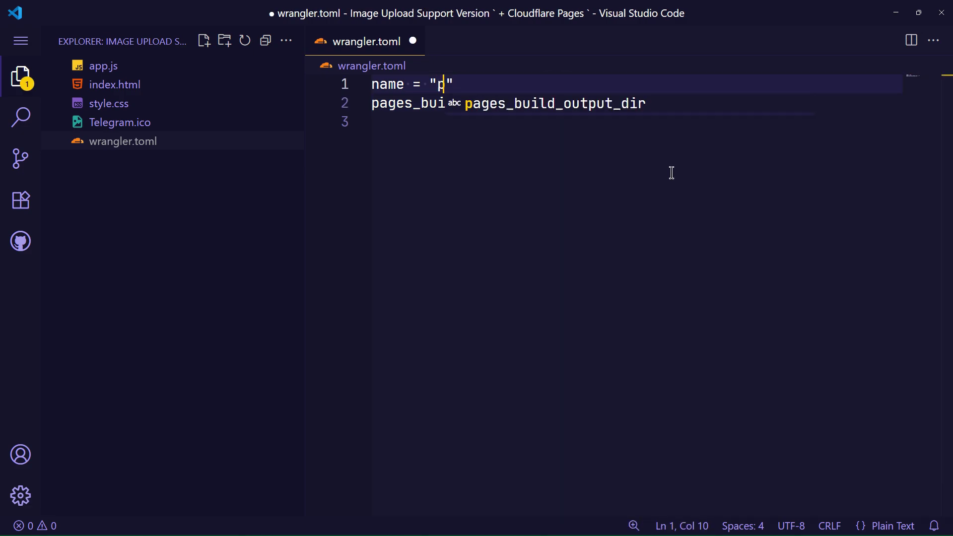
pyautogui.write('fect')
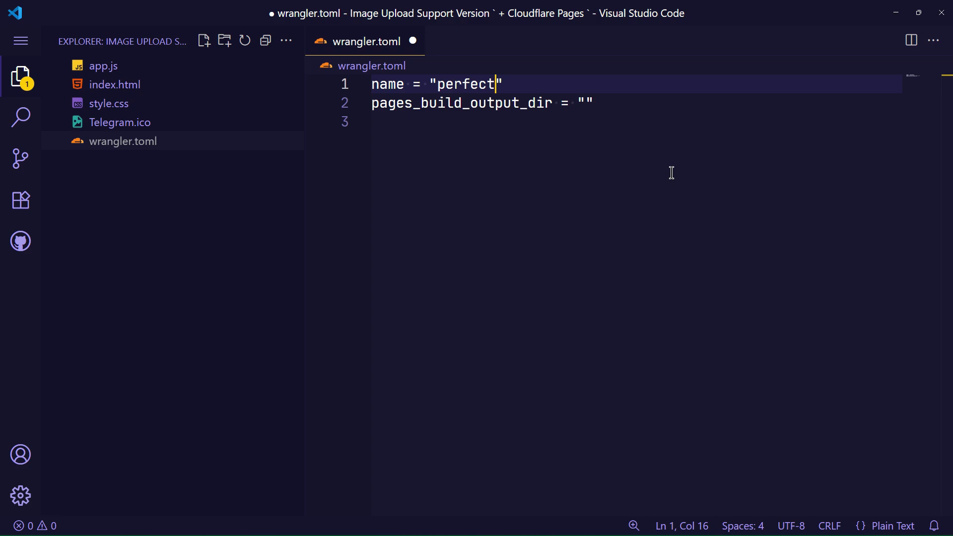
pyautogui.write('-telegram')
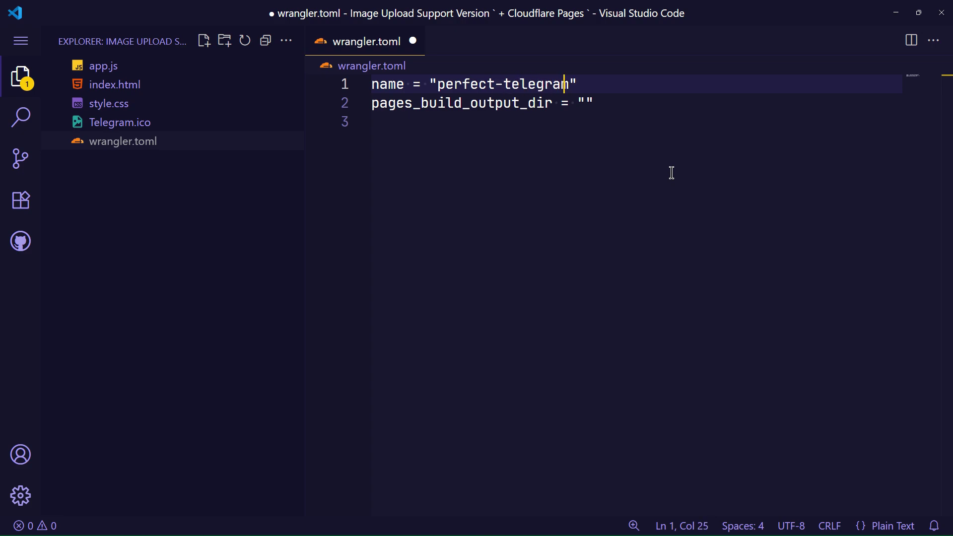
pyautogui.hotkey('ctrl', 's')
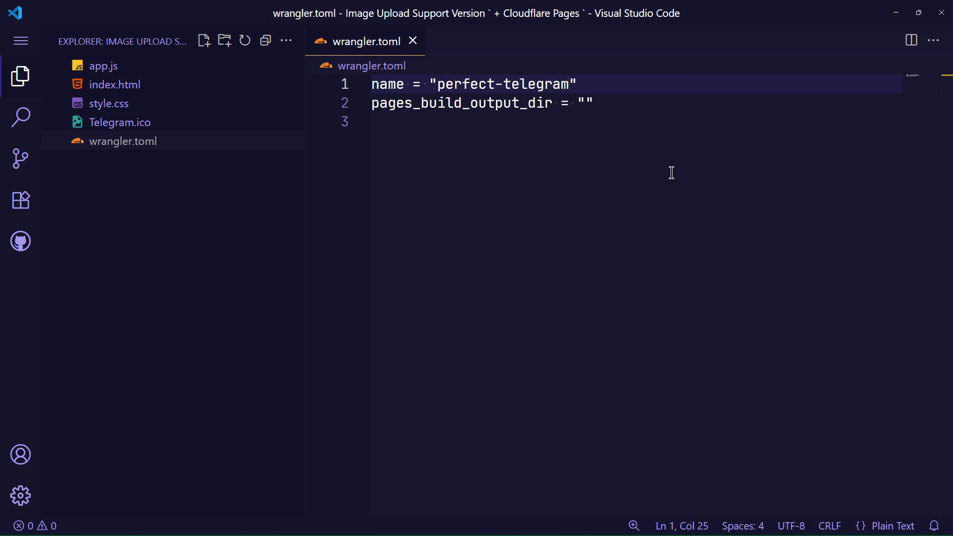
# - Remove the commented-out bot token and sendMessage block plus its blank line from app.js, then save
pyautogui.click(203, 71)
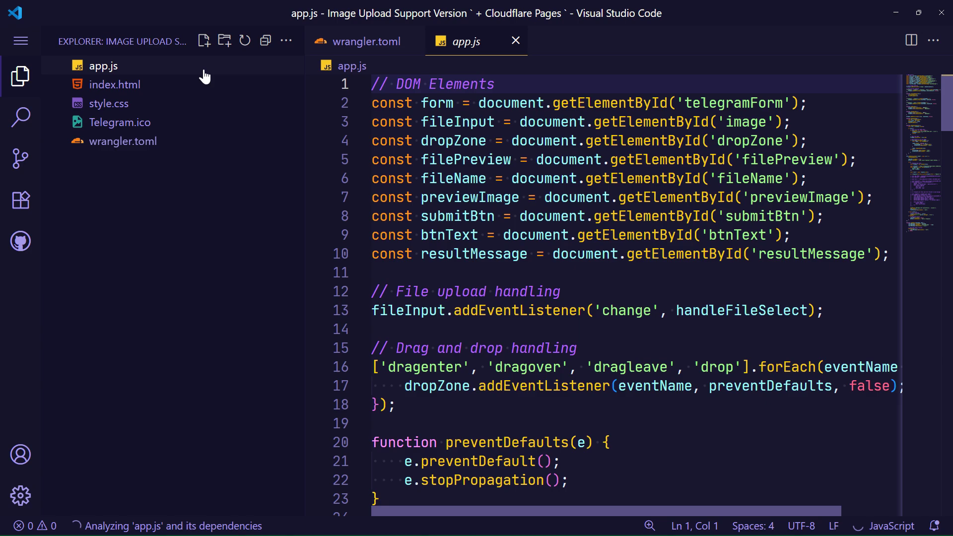
pyautogui.click(20, 77)
pyautogui.scroll(-7, 407, 243)
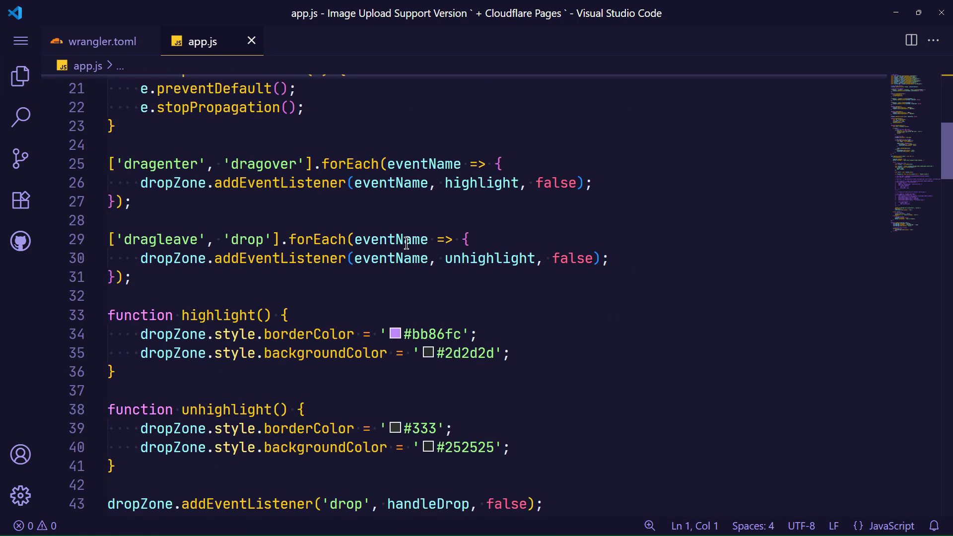
pyautogui.scroll(-20, 406, 243)
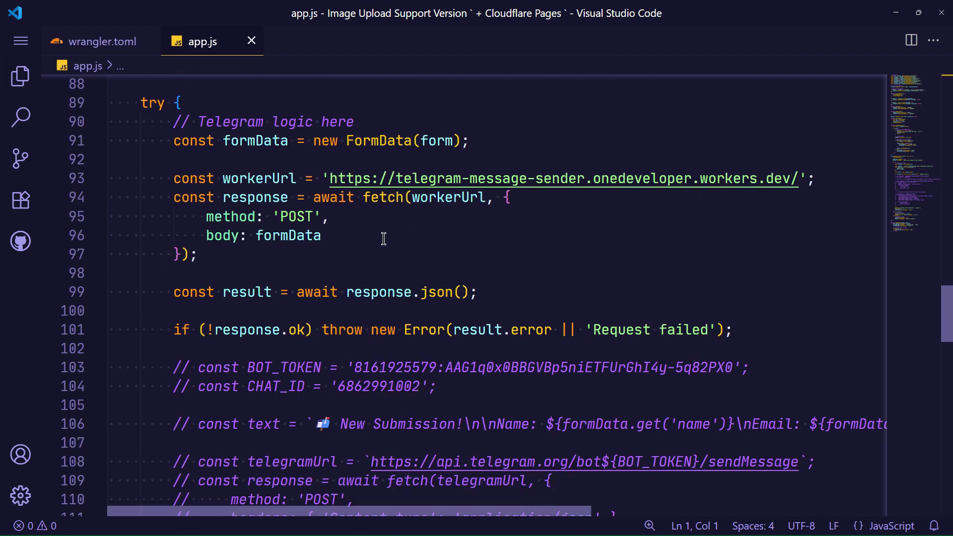
pyautogui.scroll(-12, 383, 238)
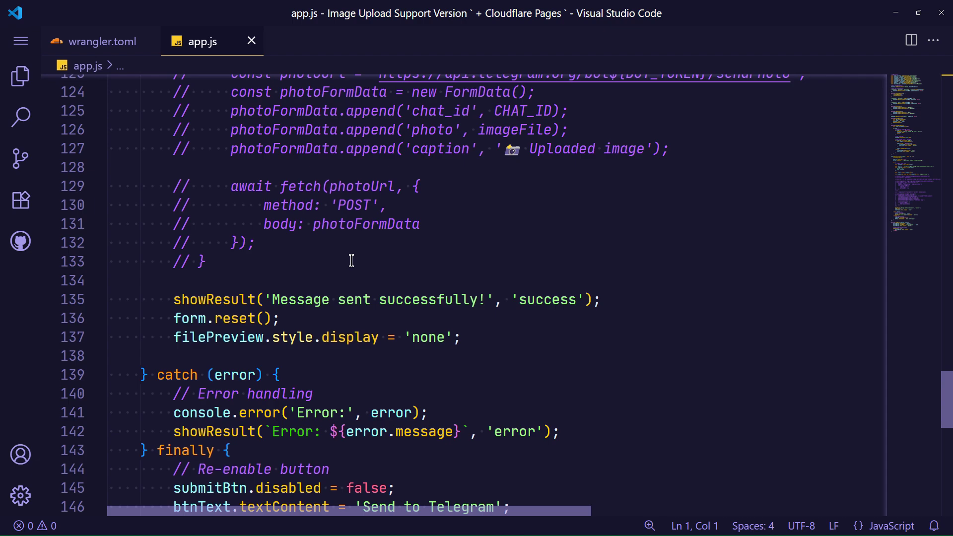
pyautogui.moveTo(351, 260); pyautogui.dragTo(60, 308)
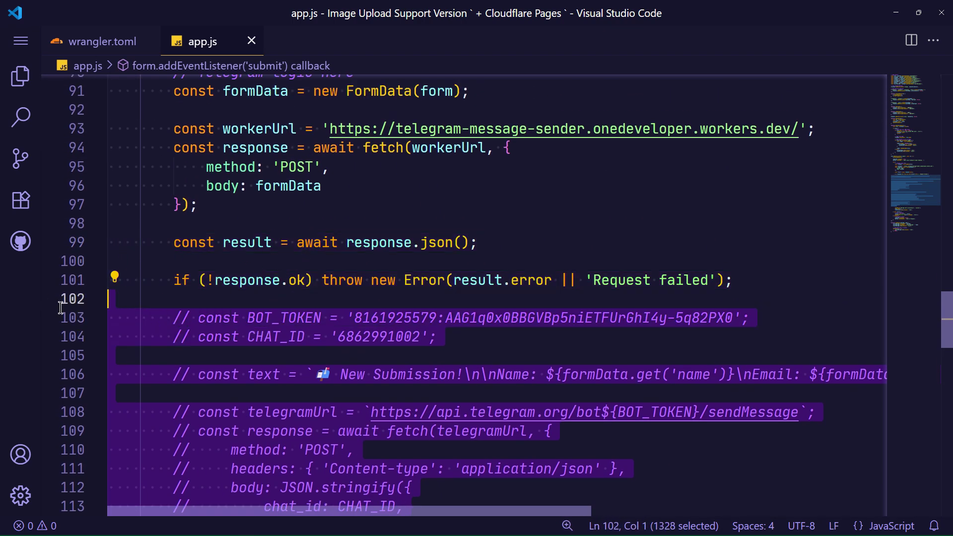
pyautogui.press('BackSpace')
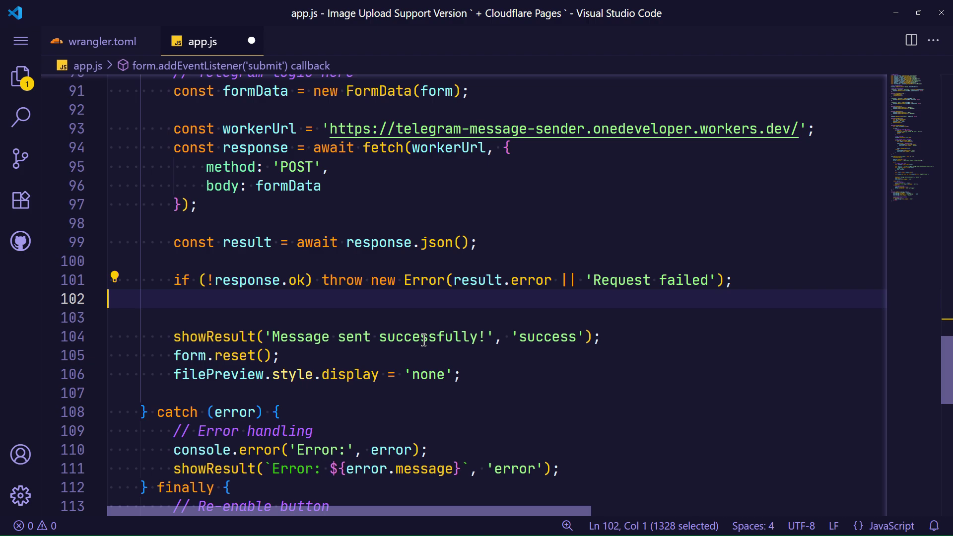
pyautogui.press('Delete')
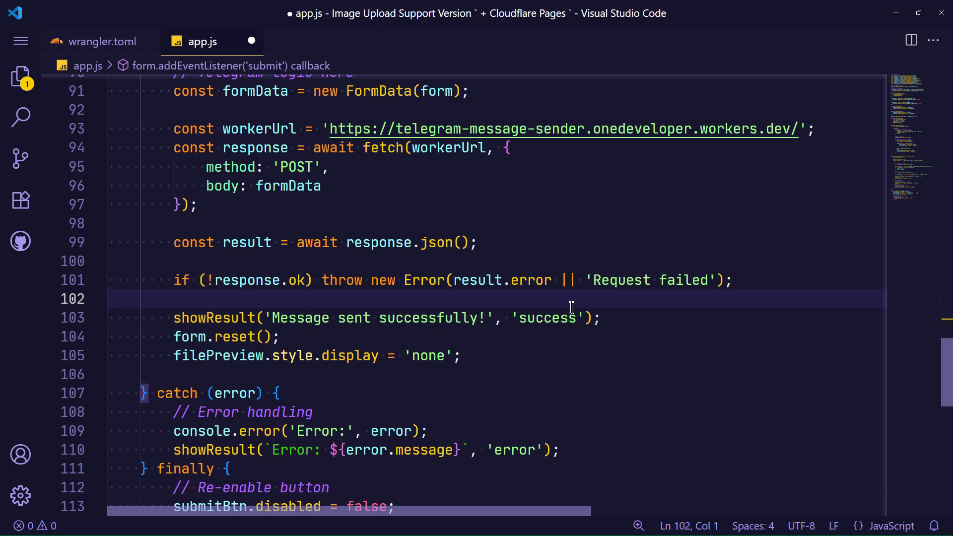
pyautogui.scroll(2, 663, 308)
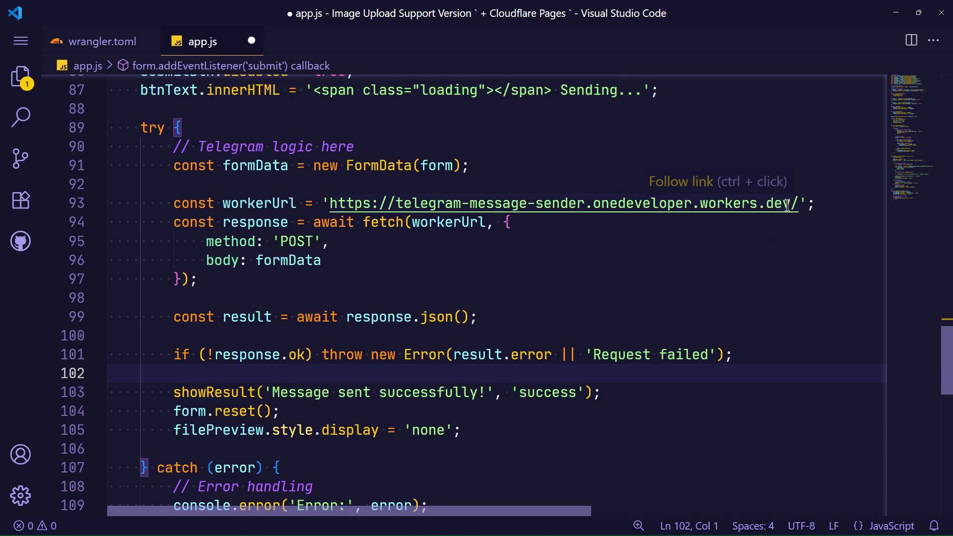
pyautogui.moveTo(799, 203); pyautogui.dragTo(330, 203)
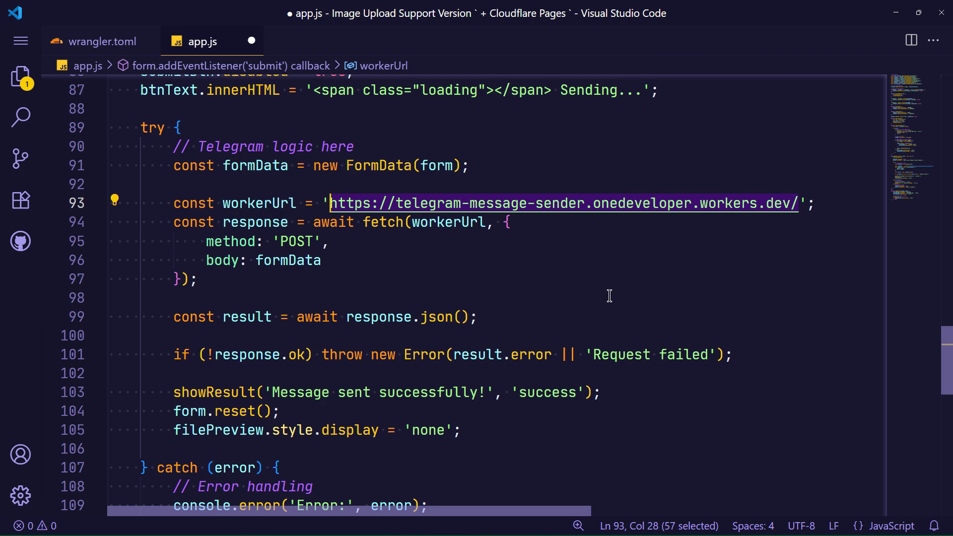
pyautogui.hotkey('ctrl', 's')
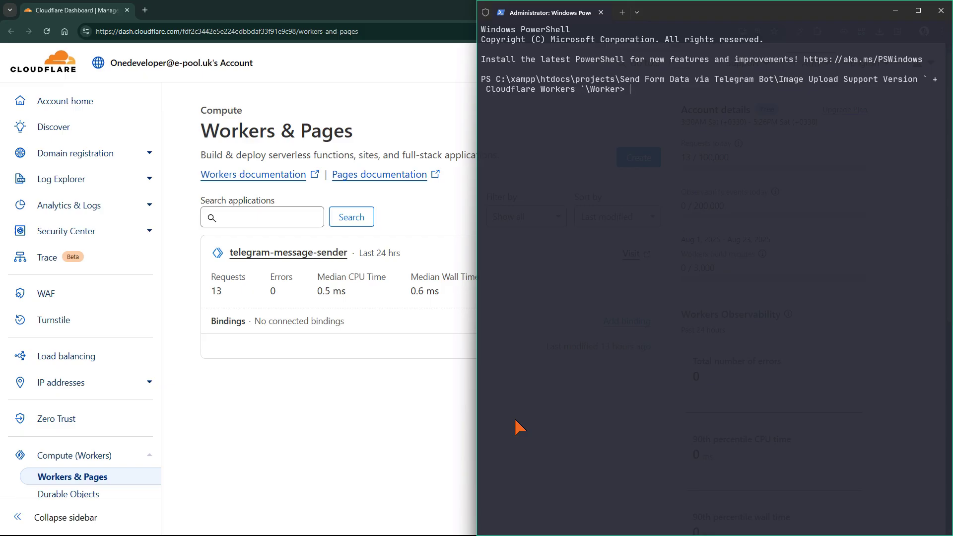
pyautogui.hotkey('alt', 'Tab')
pyautogui.hotkey('alt', 'Tab')
# - Maximize the Cloudflare Pages PowerShell terminal and minimize the Worker terminal
pyautogui.click(515, 420)
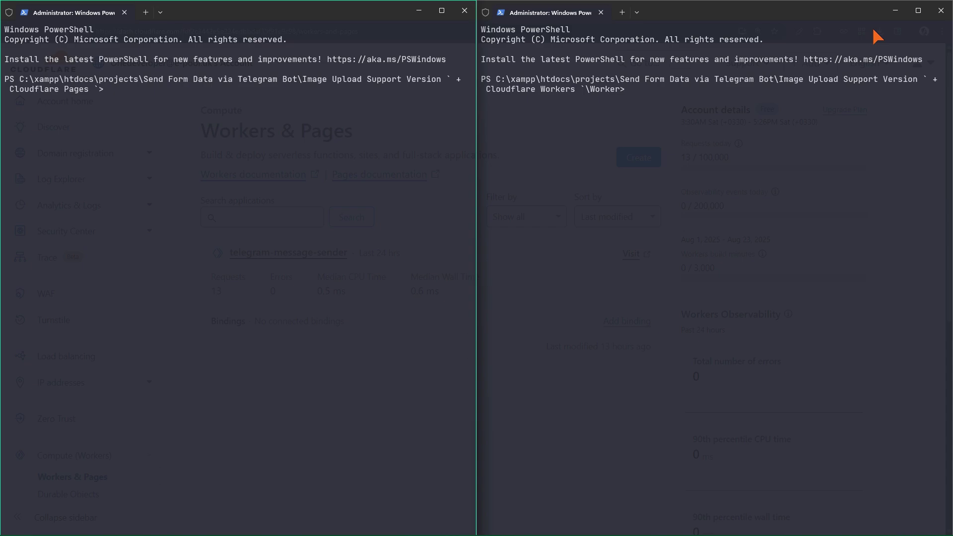
pyautogui.click(895, 11)
pyautogui.click(442, 10)
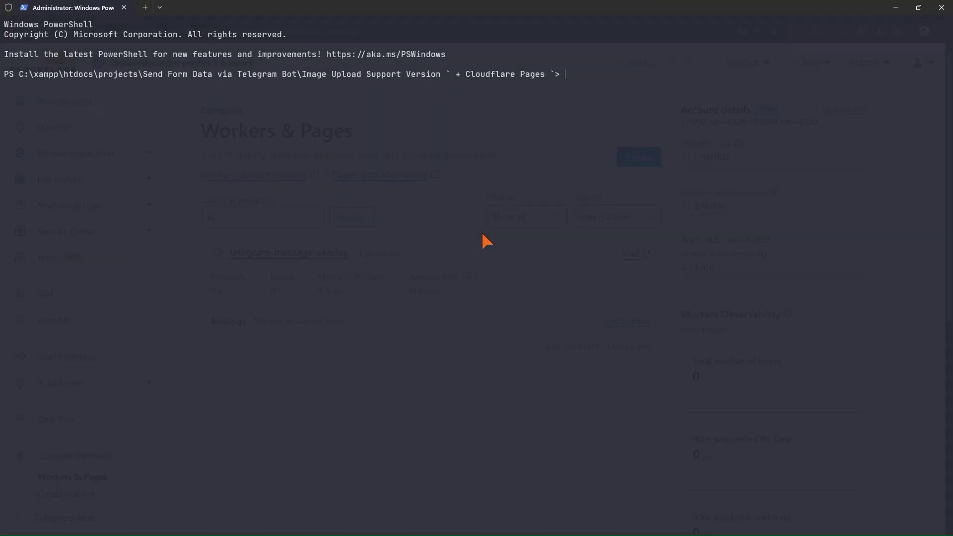
pyautogui.keyDown('ctrl'); pyautogui.scroll(4, 484, 277); pyautogui.keyUp('ctrl')
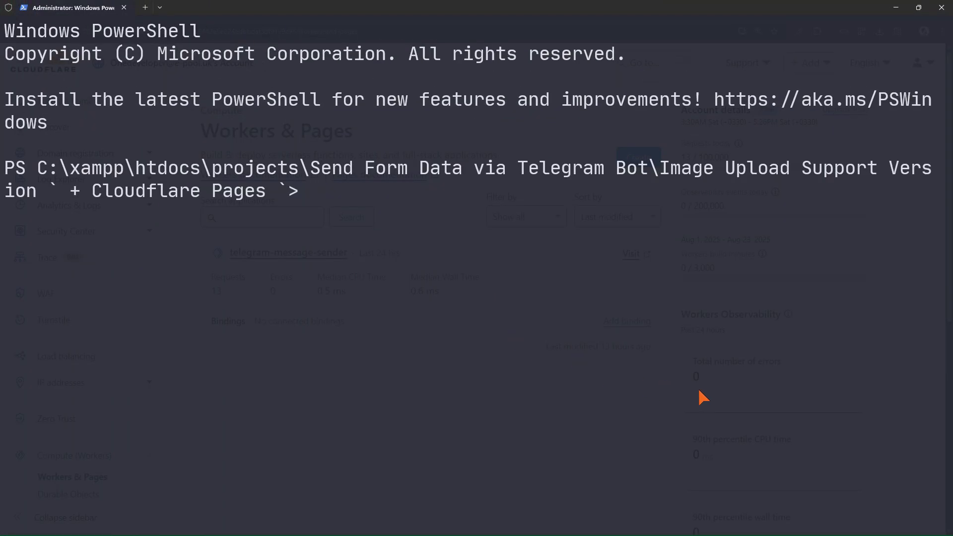
# - Copy the 'wrangler pages deploy' command from HOW-TO-DEPLOY.txt in Notepad
pyautogui.hotkey('alt', 'Tab')
pyautogui.press('Tab')
pyautogui.press('Tab')
pyautogui.press('Tab')
pyautogui.press('Tab')
pyautogui.press('Tab')
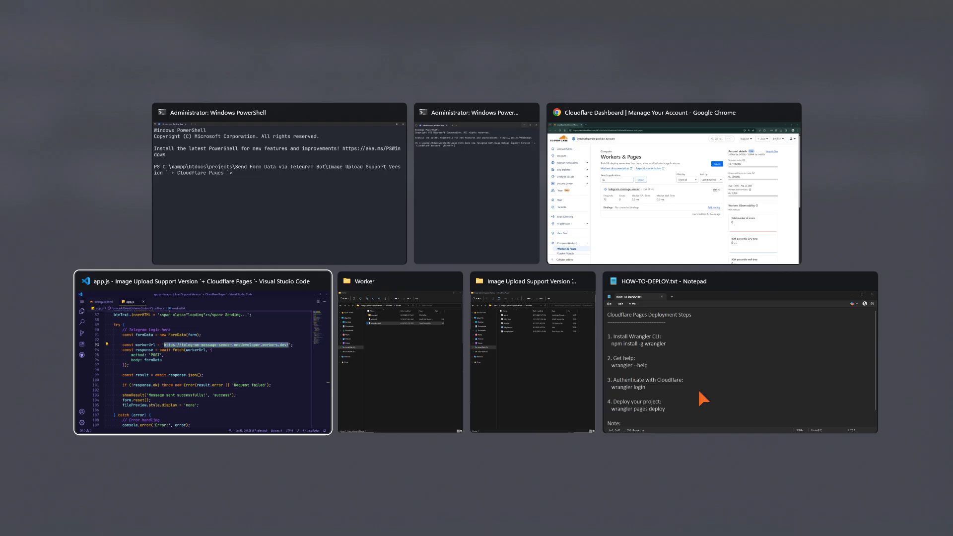
pyautogui.hotkey('ctrl', 'a')
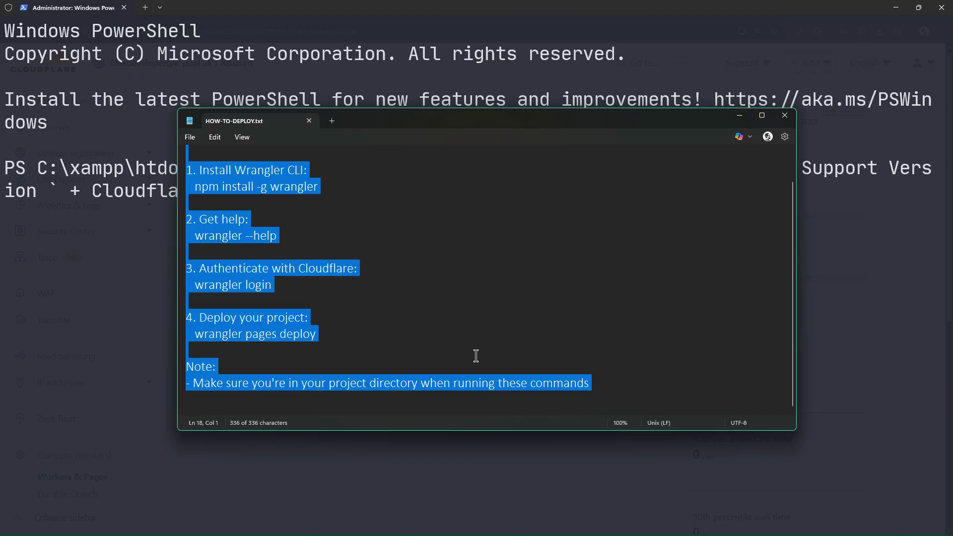
pyautogui.scroll(2, 469, 358)
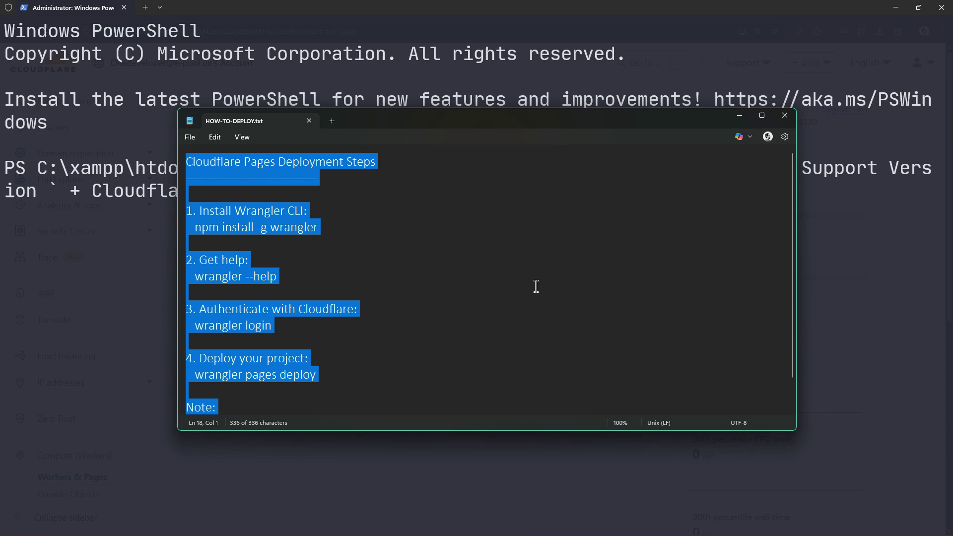
pyautogui.scroll(-1, 535, 286)
pyautogui.click(382, 350)
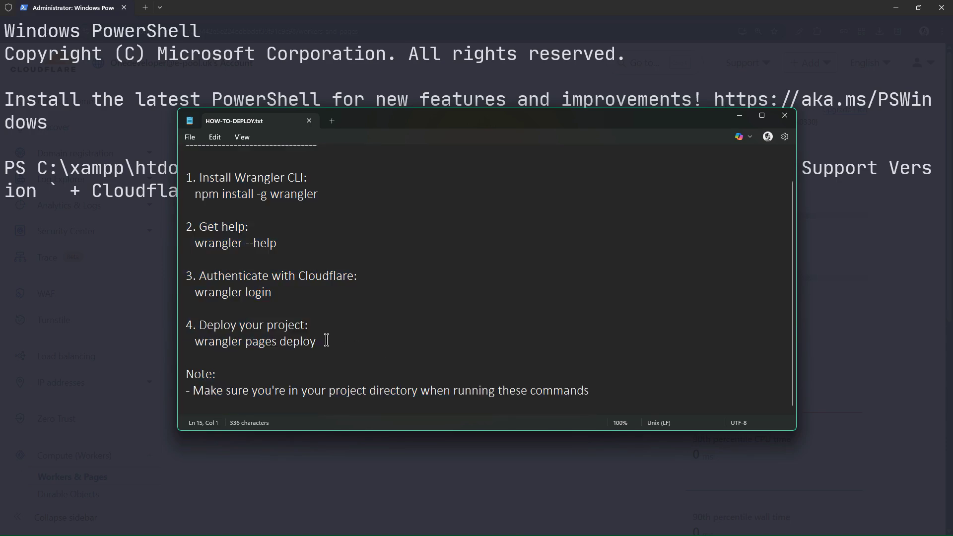
pyautogui.moveTo(326, 340); pyautogui.dragTo(193, 342)
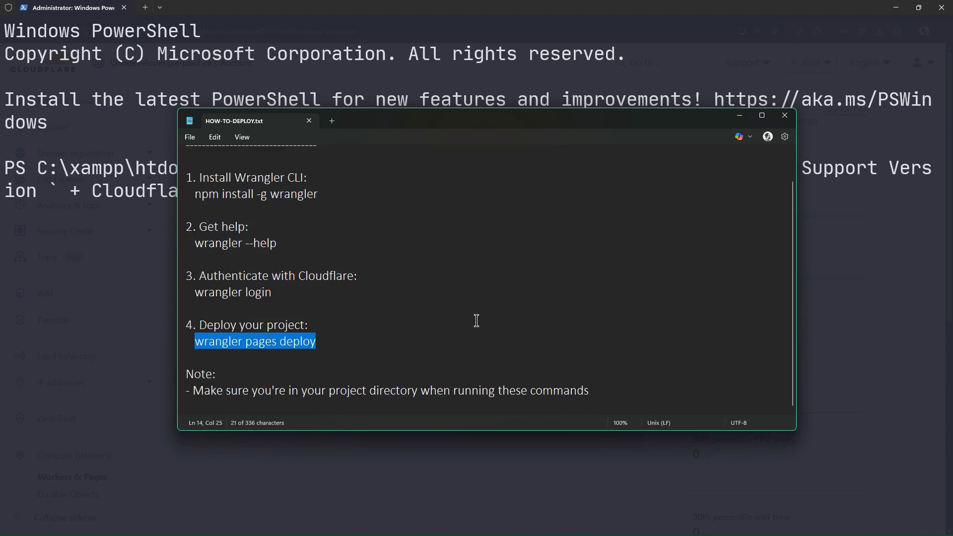
pyautogui.hotkey('ctrl', 'c')
pyautogui.hotkey('alt', 'Tab')
# - Run wrangler pages deploy, creating a new project on the production branch, and wait for the upload
pyautogui.hotkey('ctrl', 'v')
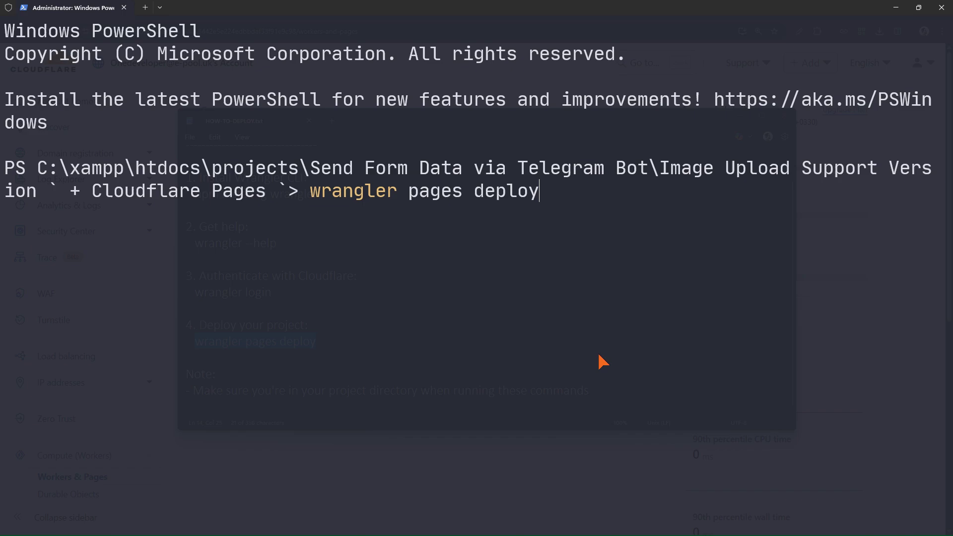
pyautogui.press('Return')
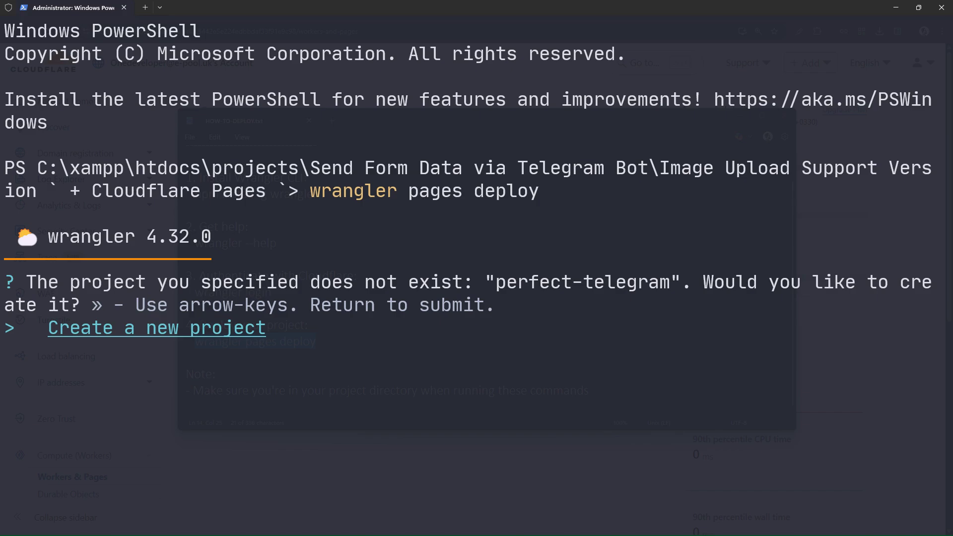
pyautogui.press('Return')
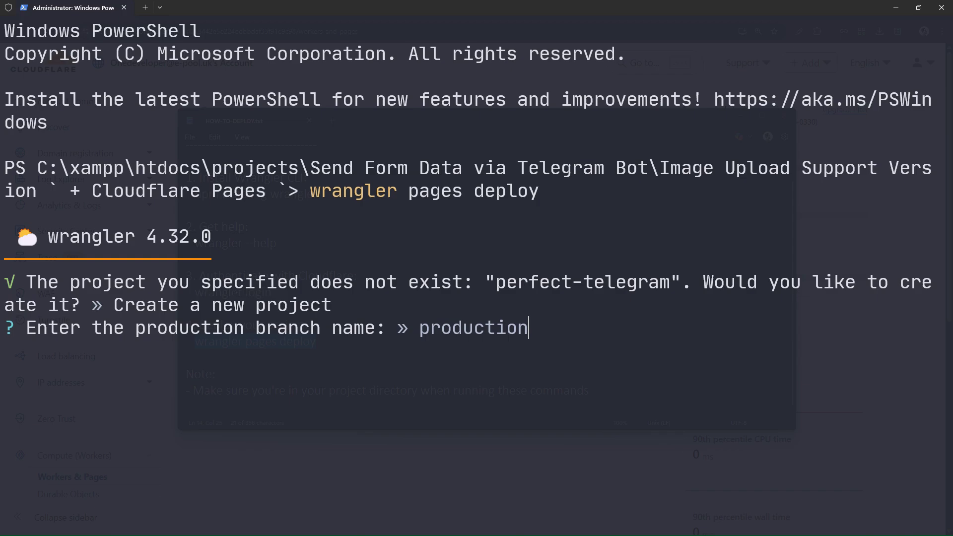
pyautogui.press('Return')
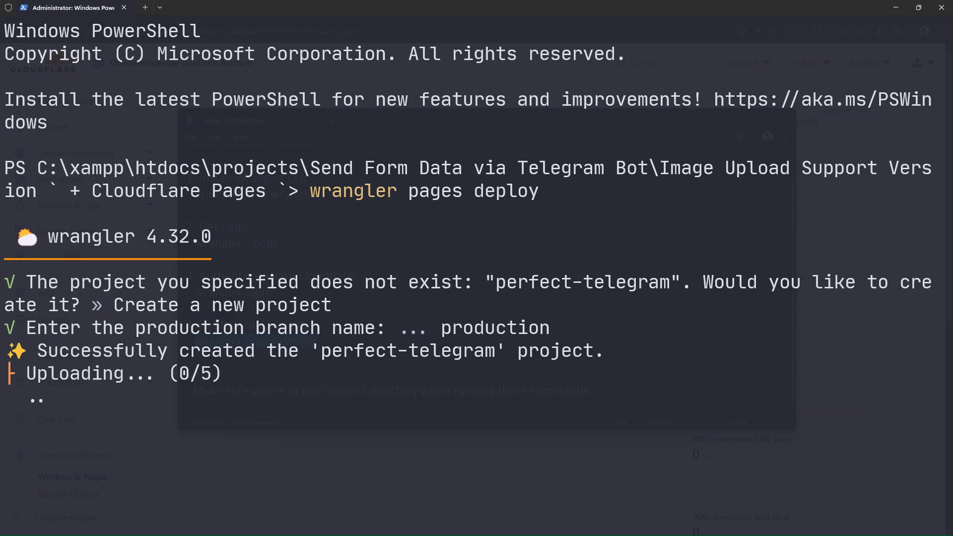
pyautogui.hotkey('alt', 'Tab')
pyautogui.hotkey('alt', 'Tab')
pyautogui.hotkey('alt', 'Tab')
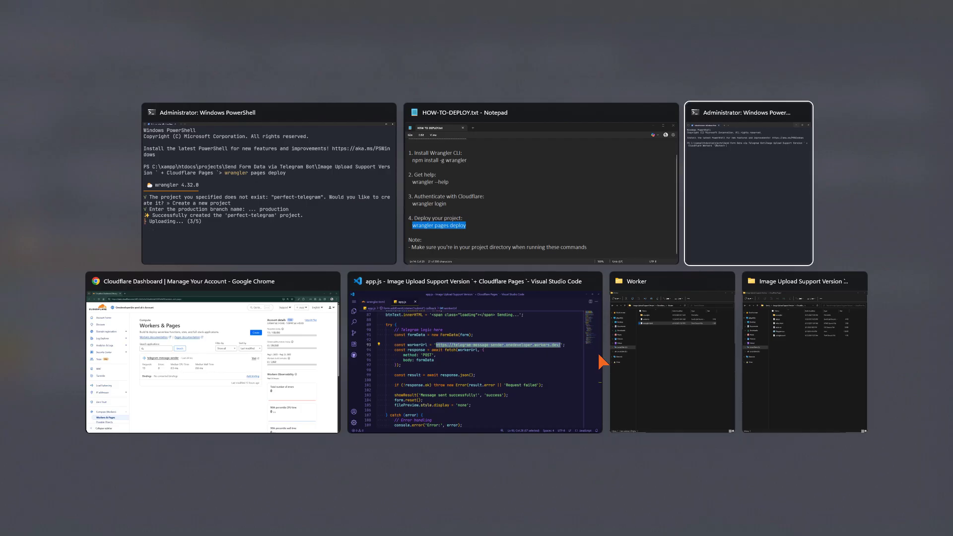
pyautogui.hotkey('alt', 'Tab')
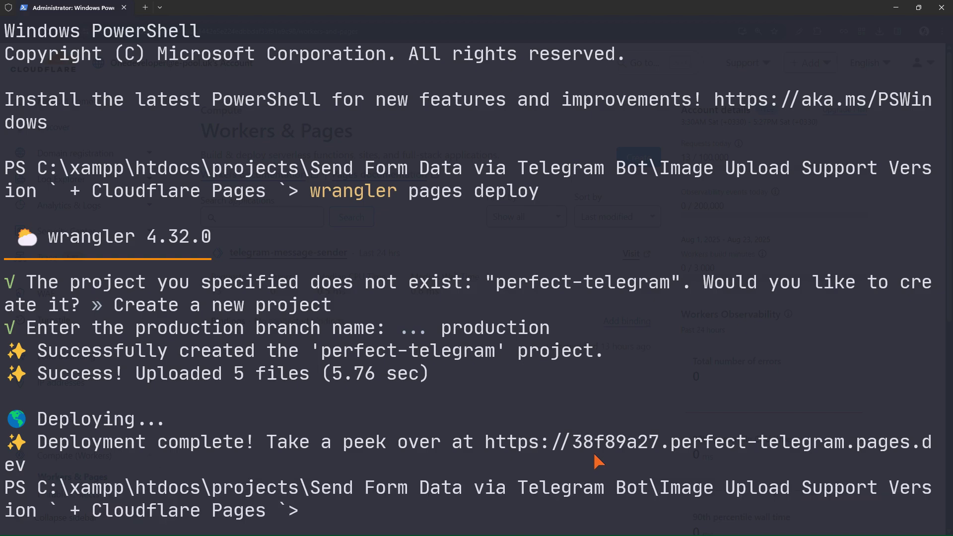
pyautogui.hotkey('alt', 'Tab')
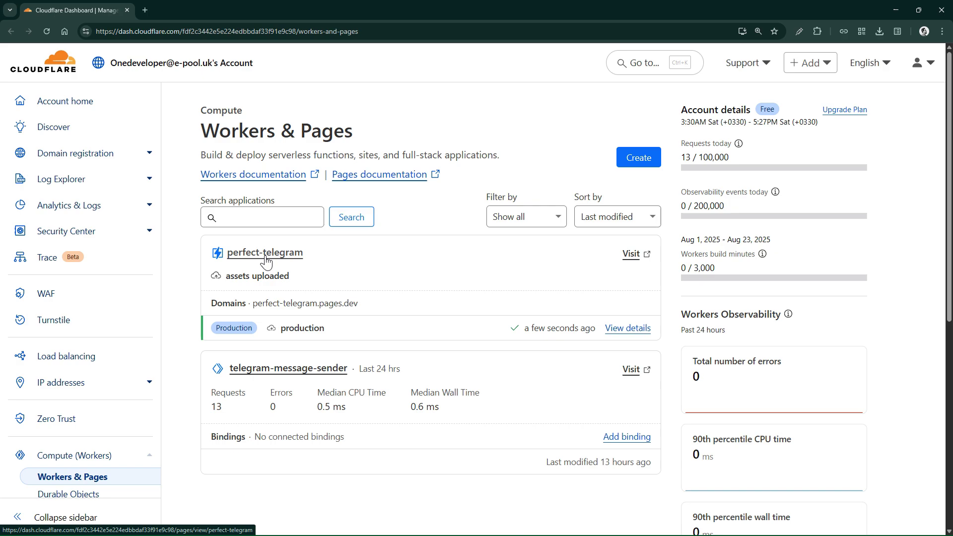
# - Open the live perfect-telegram.pages.dev site from the Workers & Pages list via Visit
pyautogui.moveTo(265, 259); pyautogui.dragTo(443, 206)
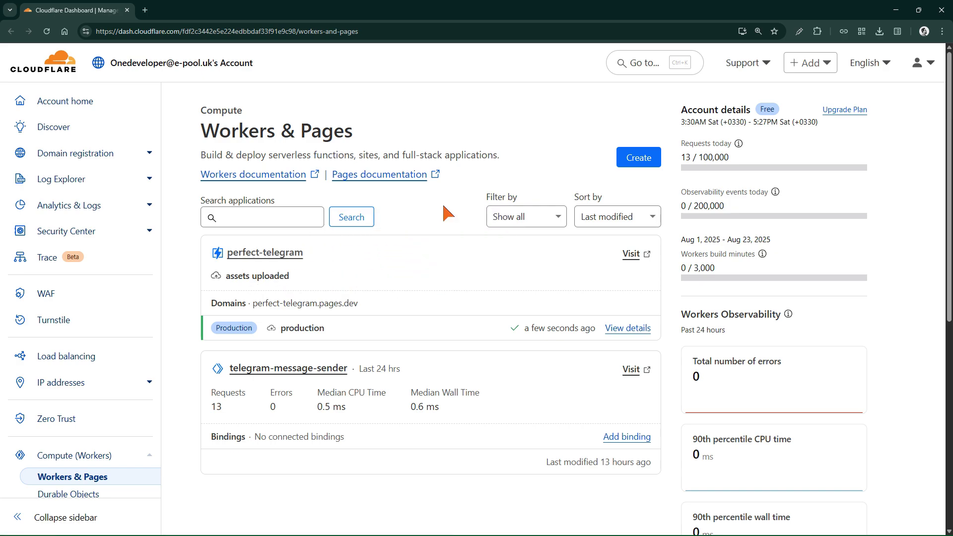
pyautogui.click(637, 260)
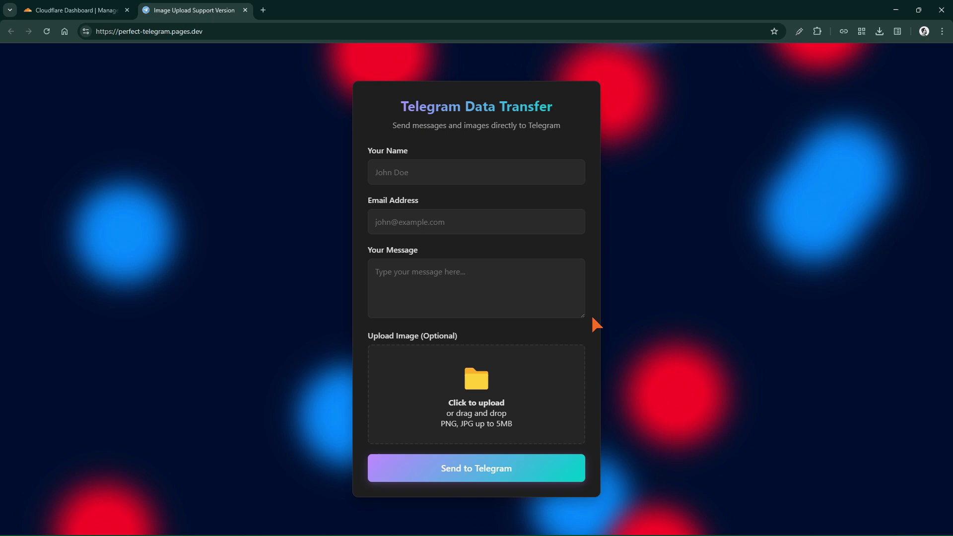
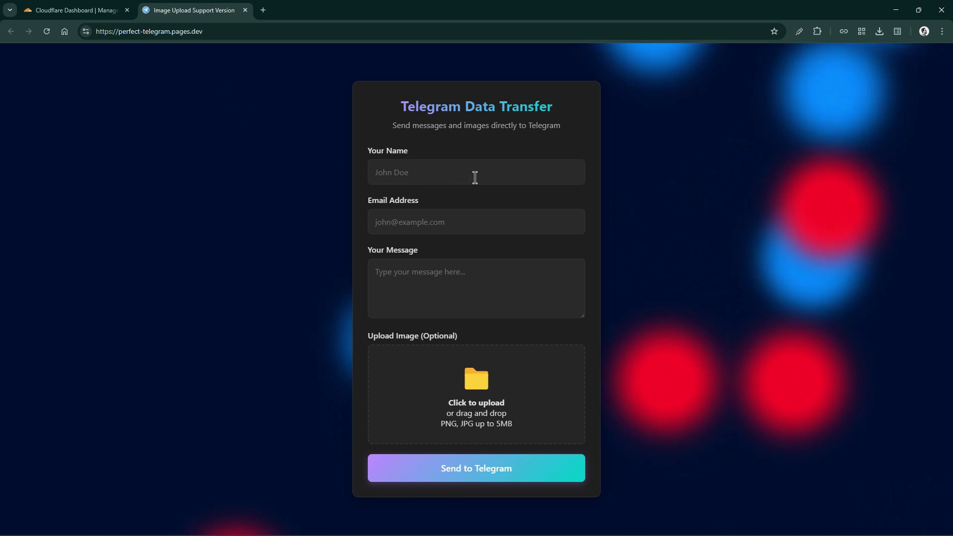
# - Fill the form's Name and Email fields from the saved autofill suggestions
pyautogui.click(478, 175)
pyautogui.click(437, 201)
pyautogui.click(438, 219)
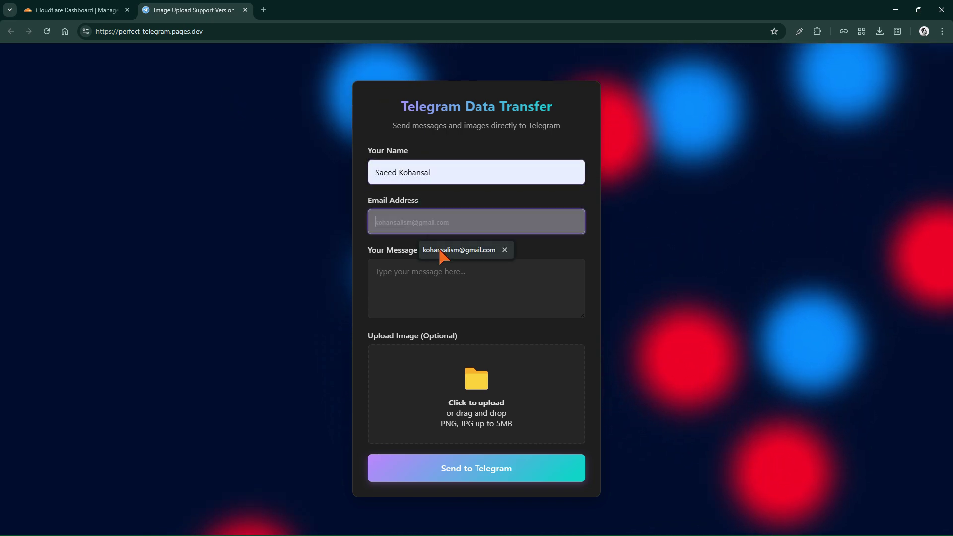
pyautogui.click(443, 251)
# - Send the message 'test' to Telegram and select the resulting 'Error: Failed to fetch' text
pyautogui.click(443, 281)
pyautogui.write('test')
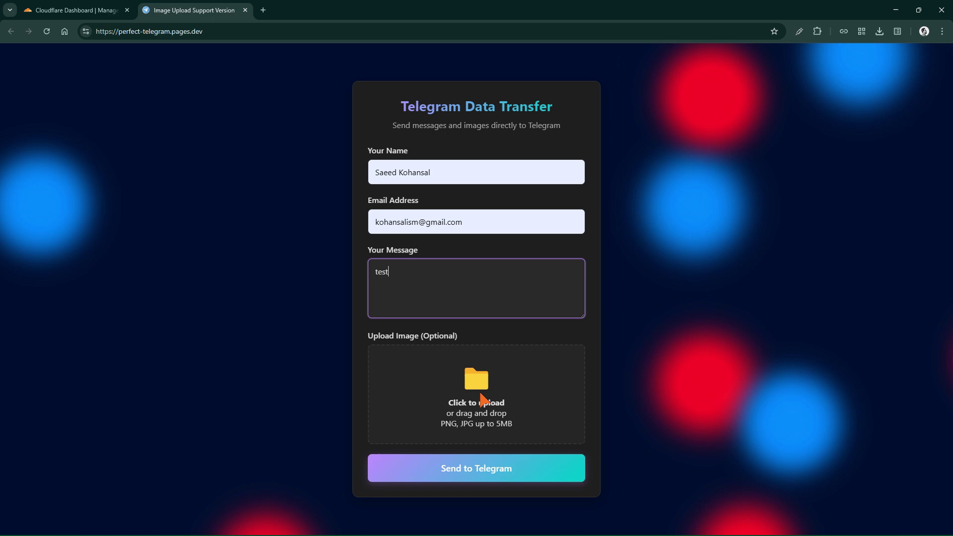
pyautogui.click(481, 482)
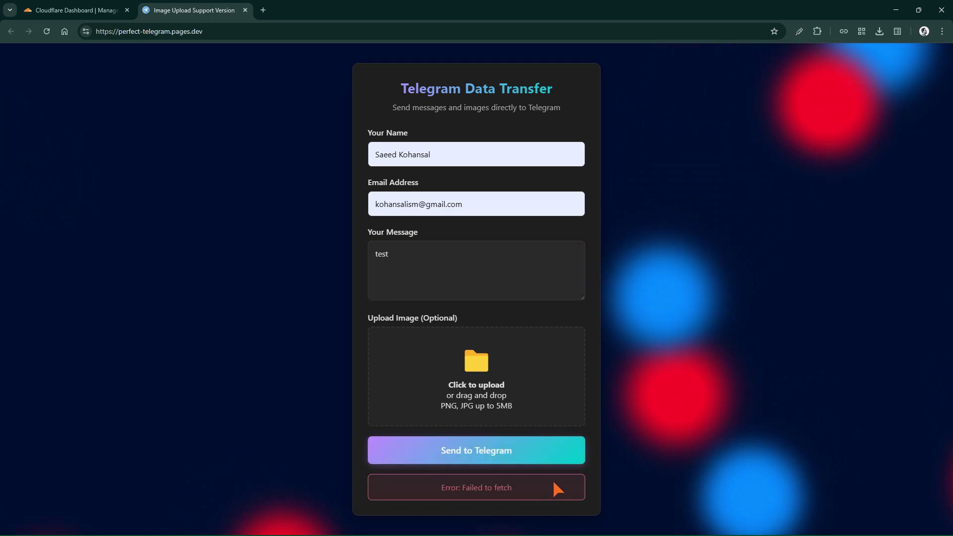
pyautogui.moveTo(558, 490); pyautogui.dragTo(392, 493)
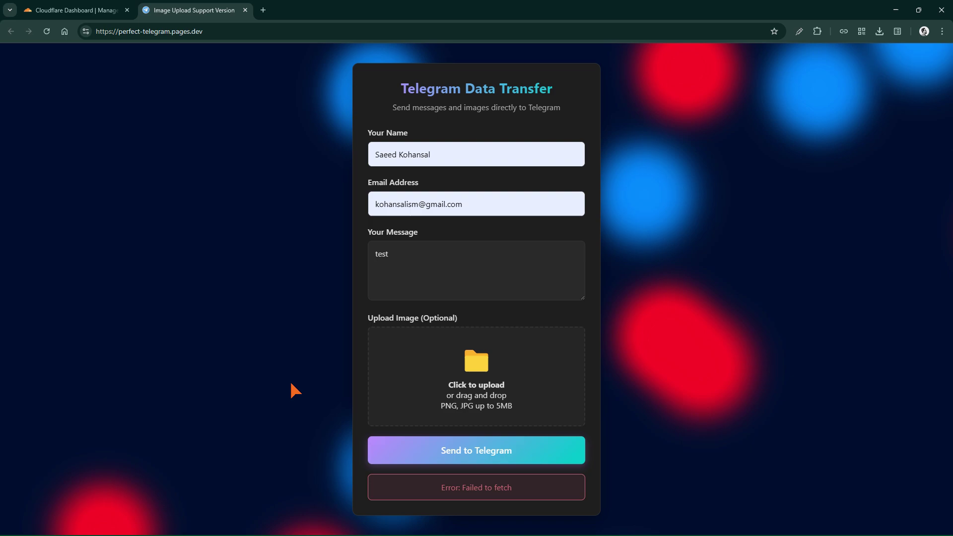
# - View the page source and open the linked app.js script to find the worker address
pyautogui.hotkey('ctrl', 'u')
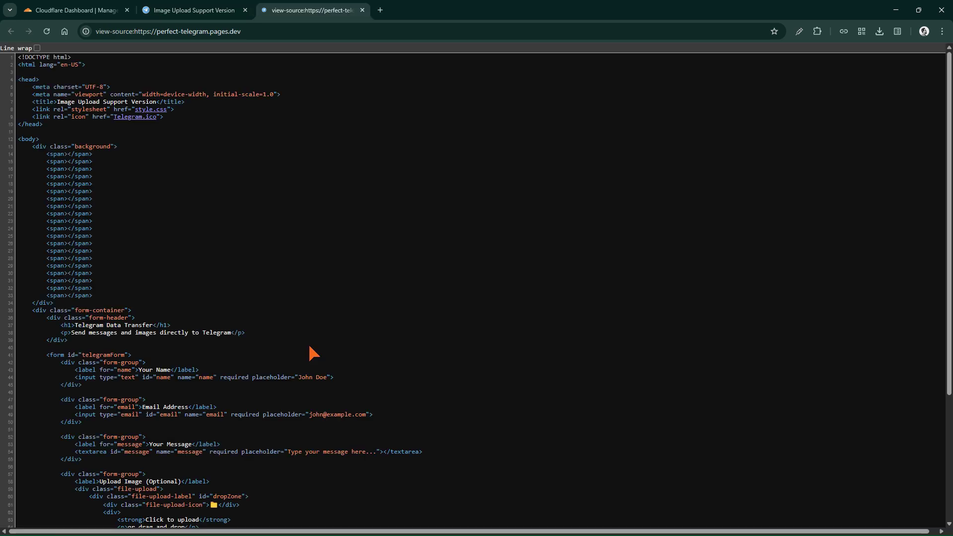
pyautogui.scroll(-4, 299, 346)
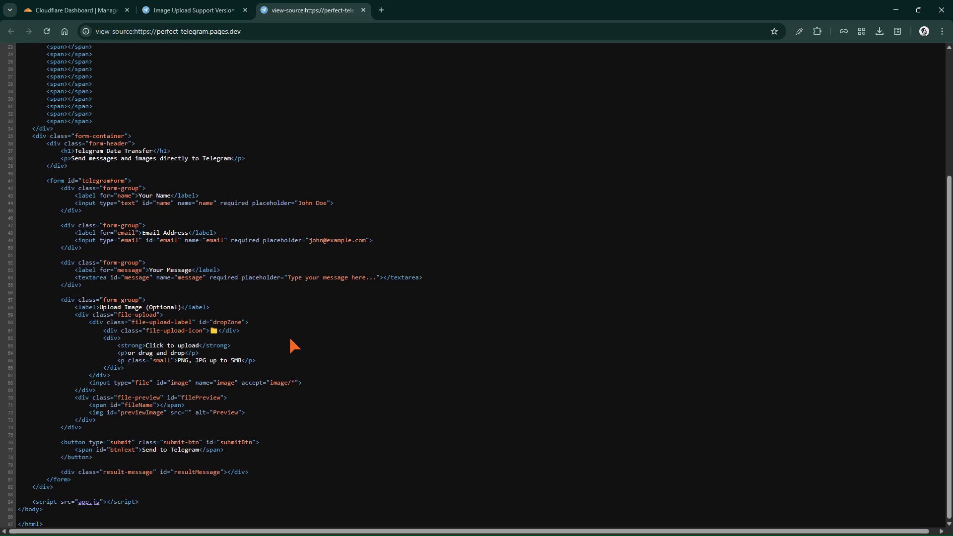
pyautogui.click(98, 501)
pyautogui.scroll(-8, 277, 397)
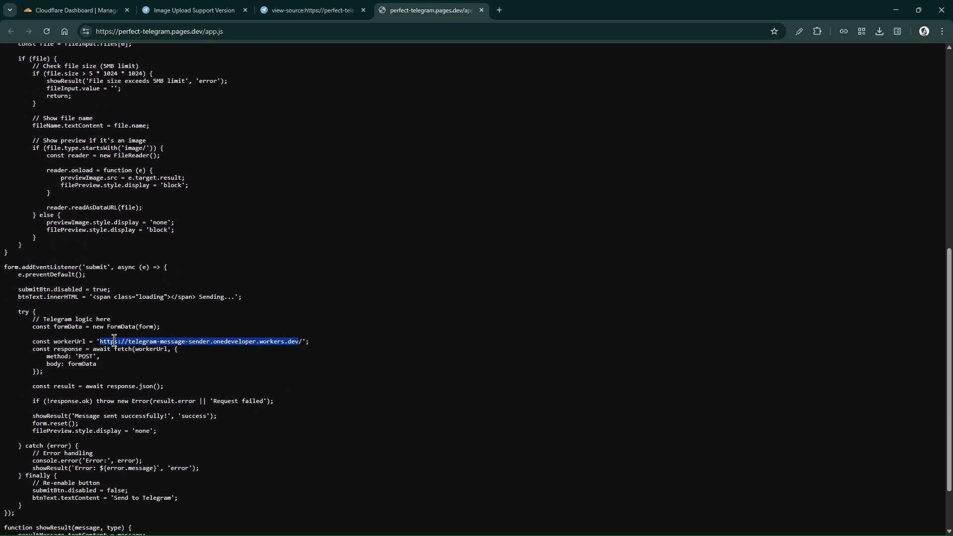
# - Open the worker URL, which returns 'Forbidden', then close the extra tabs and return to Cloudflare Dashboard
pyautogui.moveTo(543, 11); pyautogui.dragTo(546, 11)
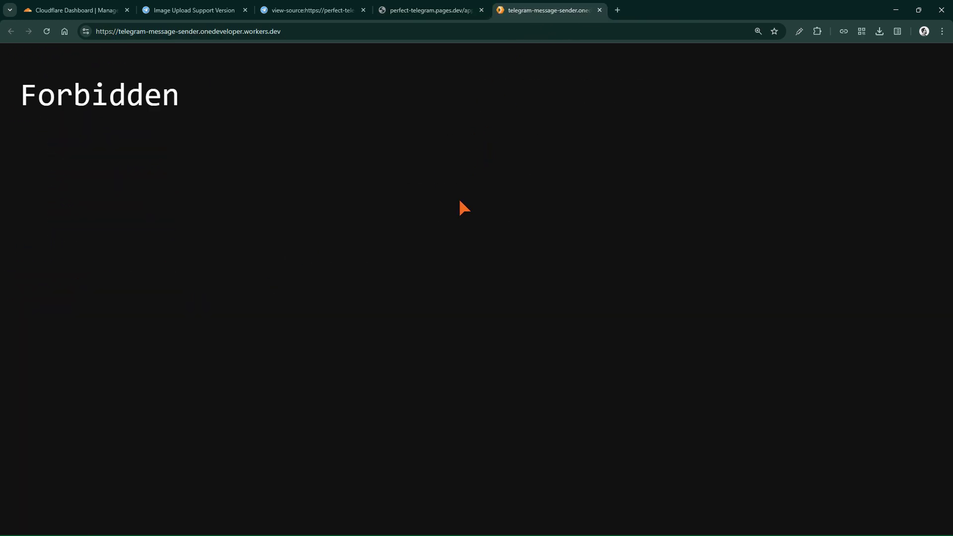
pyautogui.doubleClick(96, 113)
pyautogui.click(491, 242)
pyautogui.hotkey('ctrl', 'w')
pyautogui.hotkey('ctrl', 'w')
pyautogui.hotkey('ctrl', 'w')
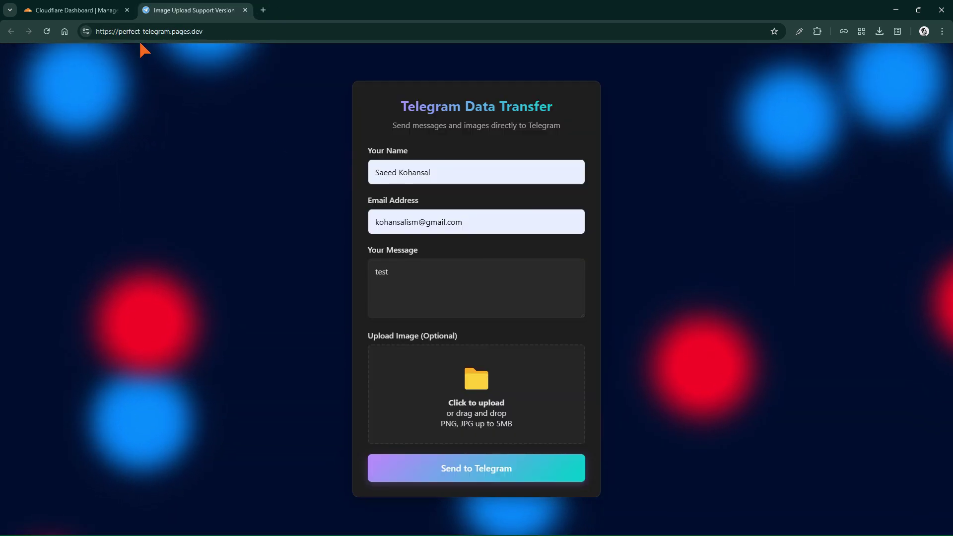
pyautogui.click(97, 3)
# - Open the Worker folder from File Explorer in a maximized VS Code window, showing worker.js
pyautogui.hotkey('alt', 'Tab')
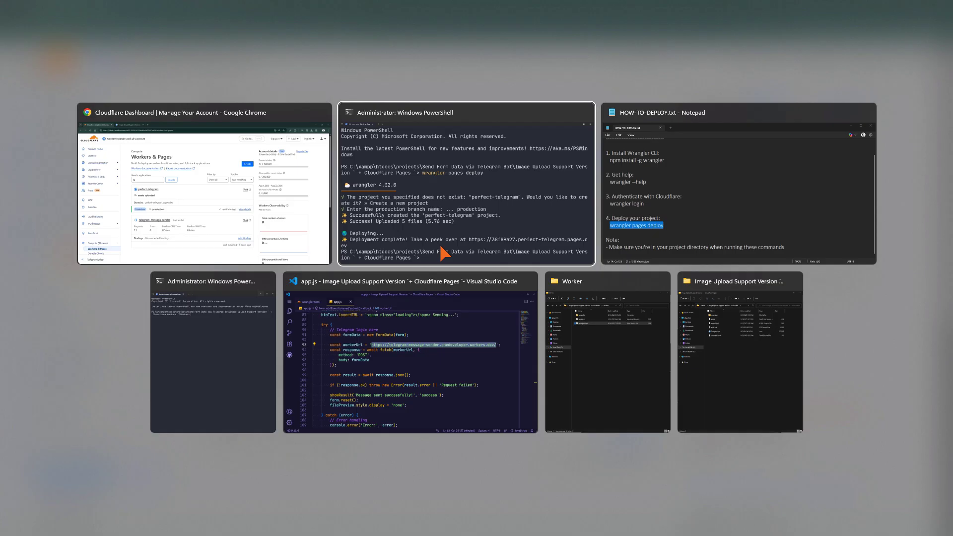
pyautogui.press('Tab')
pyautogui.press('Tab')
pyautogui.press('Tab')
pyautogui.press('Tab')
pyautogui.click(689, 207)
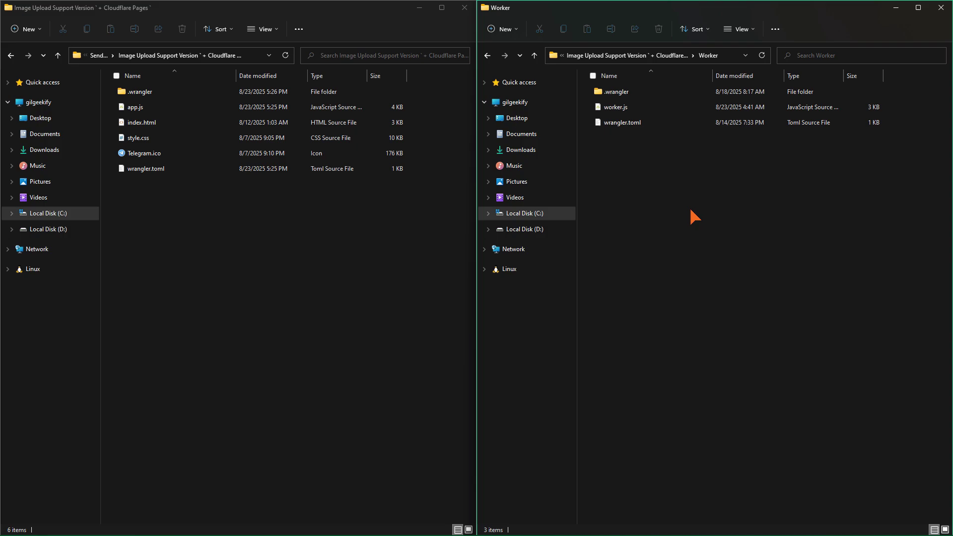
pyautogui.rightClick(678, 197)
pyautogui.click(713, 333)
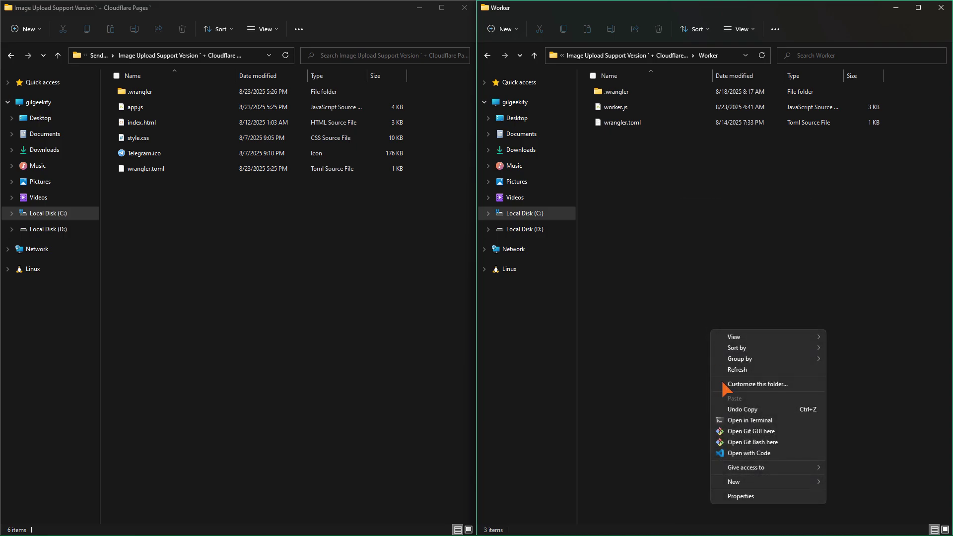
pyautogui.click(739, 457)
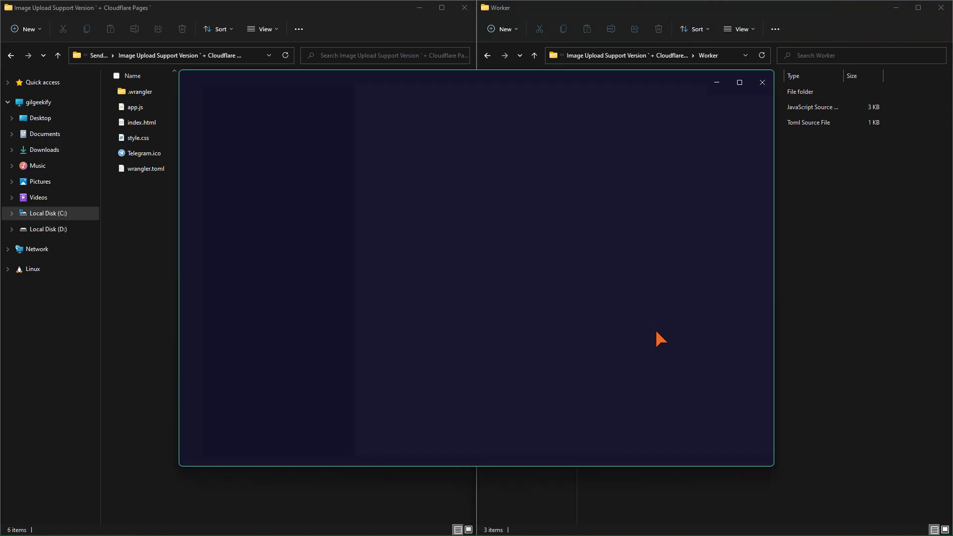
pyautogui.click(739, 78)
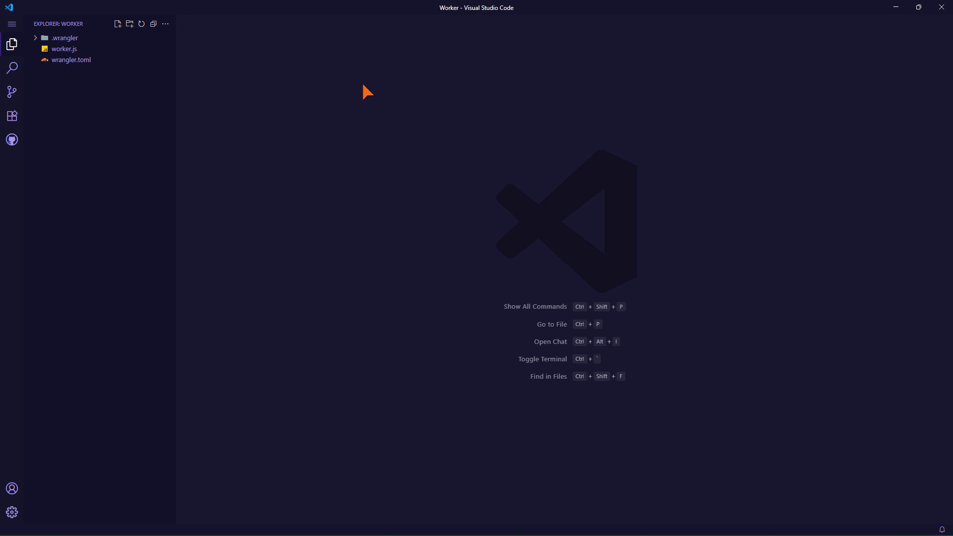
pyautogui.click(107, 49)
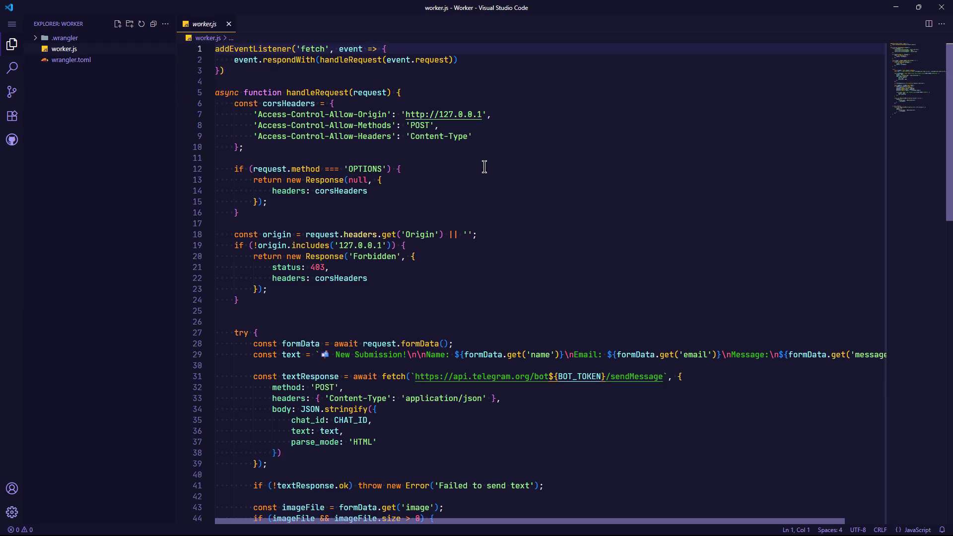
pyautogui.hotkey('alt', 'Tab')
pyautogui.hotkey('alt', 'Tab')
pyautogui.hotkey('alt', 'Tab')
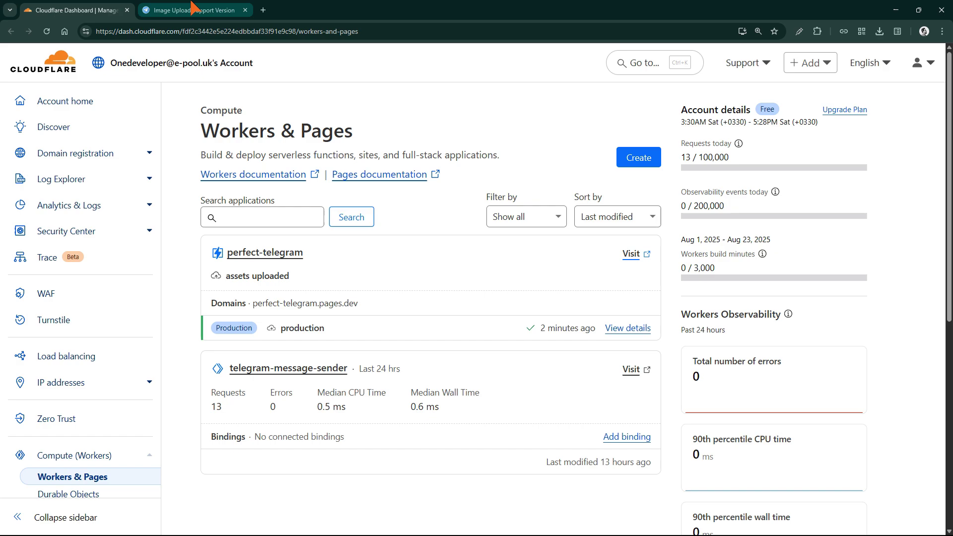
pyautogui.click(188, 10)
pyautogui.click(210, 31)
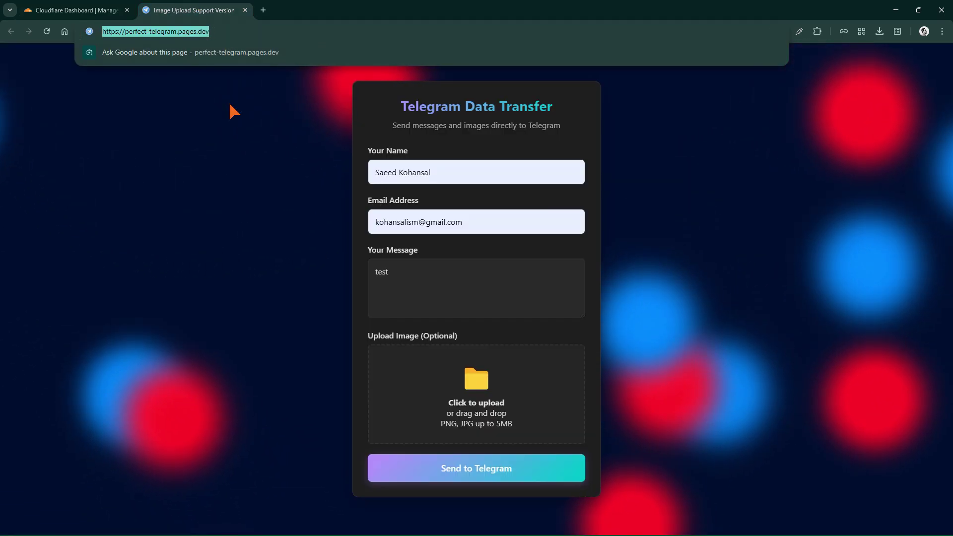
pyautogui.hotkey('alt', 'Tab')
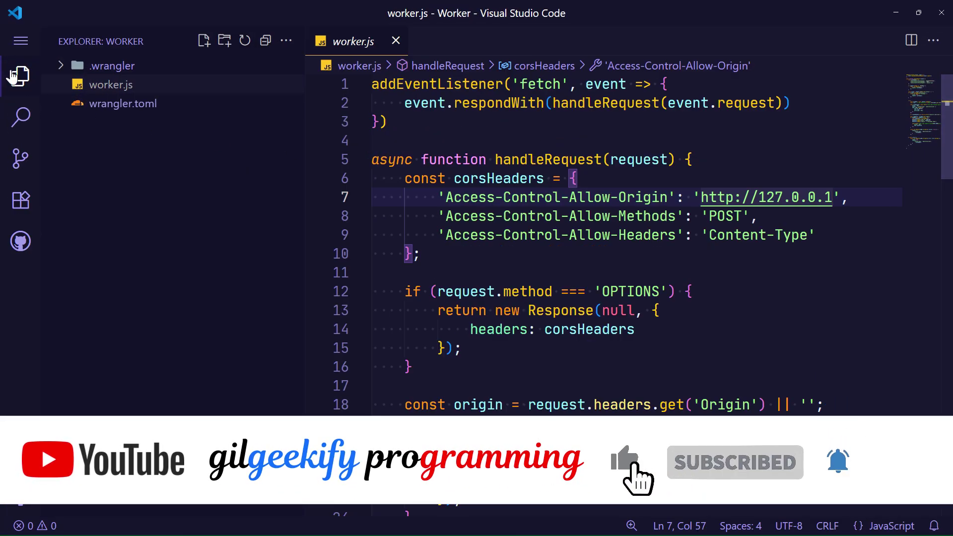
pyautogui.hotkey('ctrl', 'b')
pyautogui.keyDown('shift'); pyautogui.click(455, 193); pyautogui.keyUp('shift')
pyautogui.moveTo(455, 193); pyautogui.dragTo(487, 195)
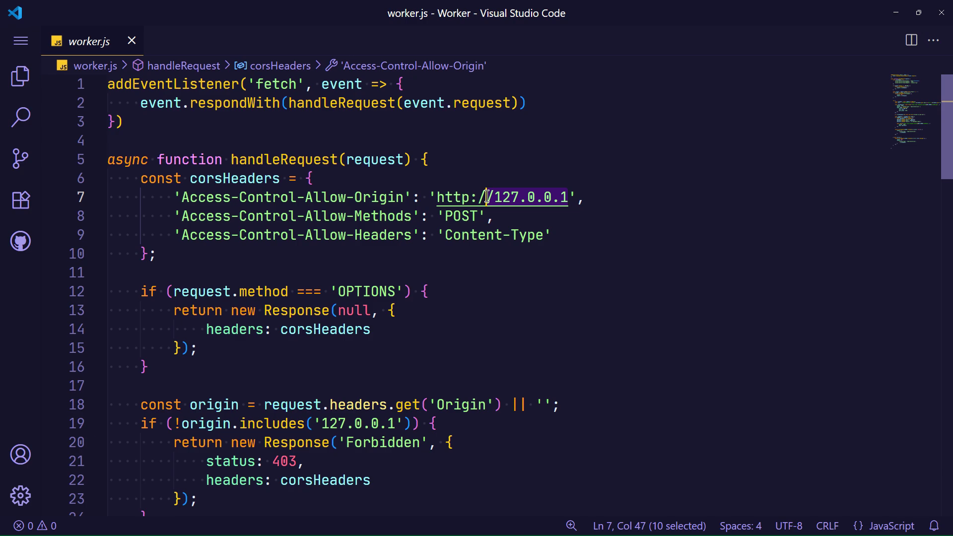
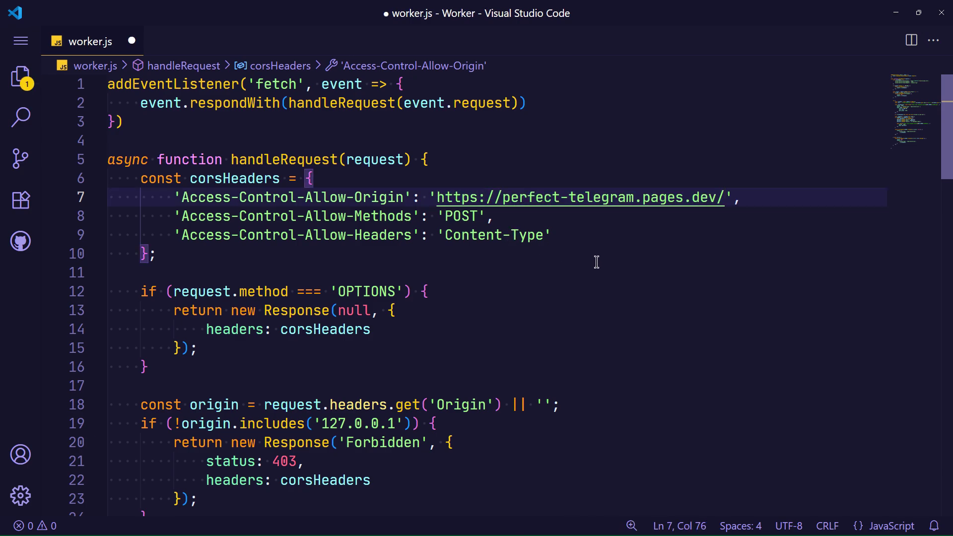
pyautogui.moveTo(716, 199); pyautogui.dragTo(542, 190)
pyautogui.hotkey('ctrl', 'c')
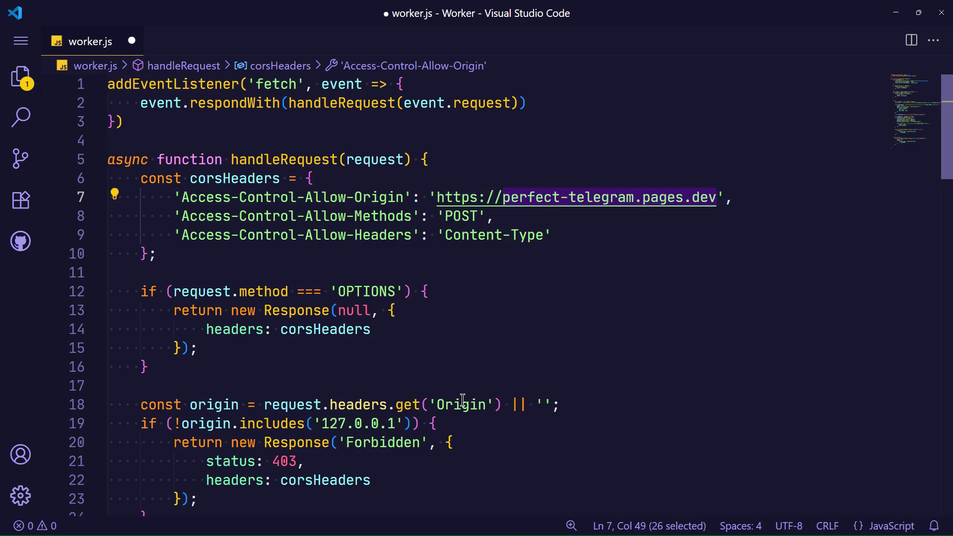
pyautogui.moveTo(399, 422); pyautogui.dragTo(373, 422)
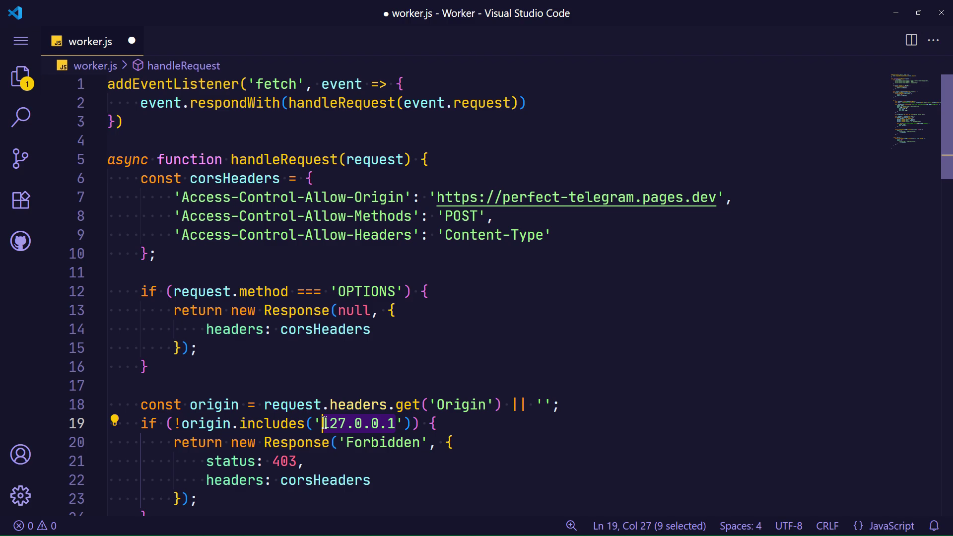
pyautogui.hotkey('ctrl', 'v')
pyautogui.hotkey('ctrl', 's')
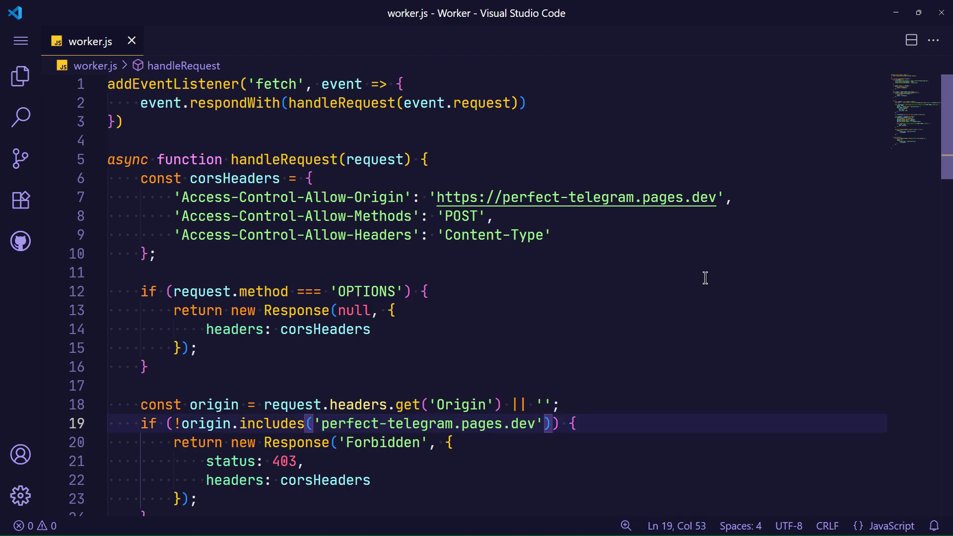
pyautogui.press('super+Tab')
# - Redeploy telegram-message-sender with wrangler deploy, then send the 'test' message from the perfect-telegram.pages.dev form
pyautogui.click(609, 347)
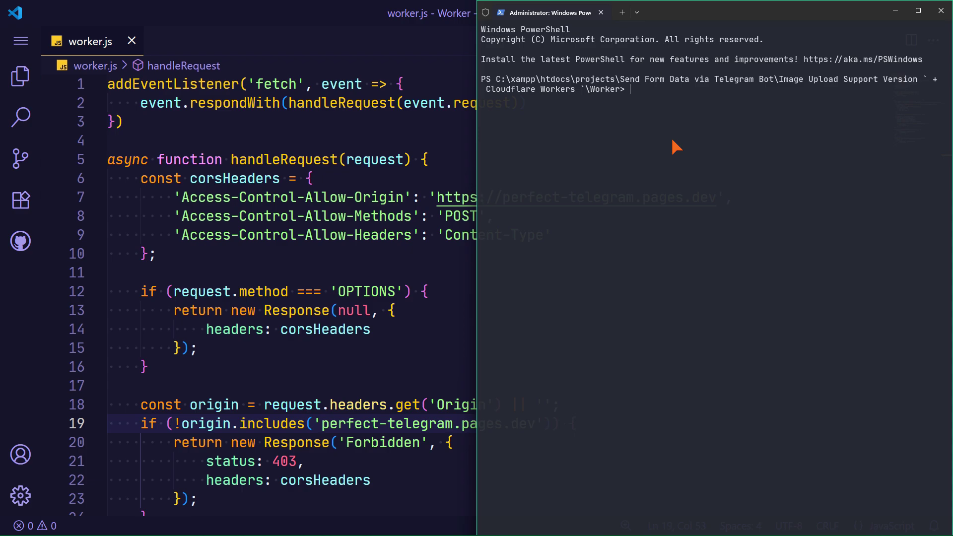
pyautogui.doubleClick(671, 13)
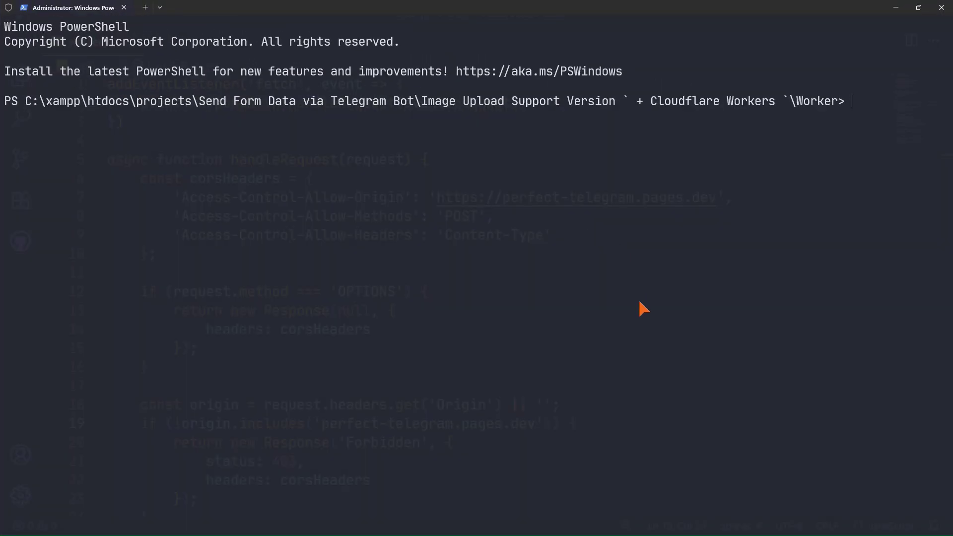
pyautogui.write('wrangler deployrkers `\\Worker>')
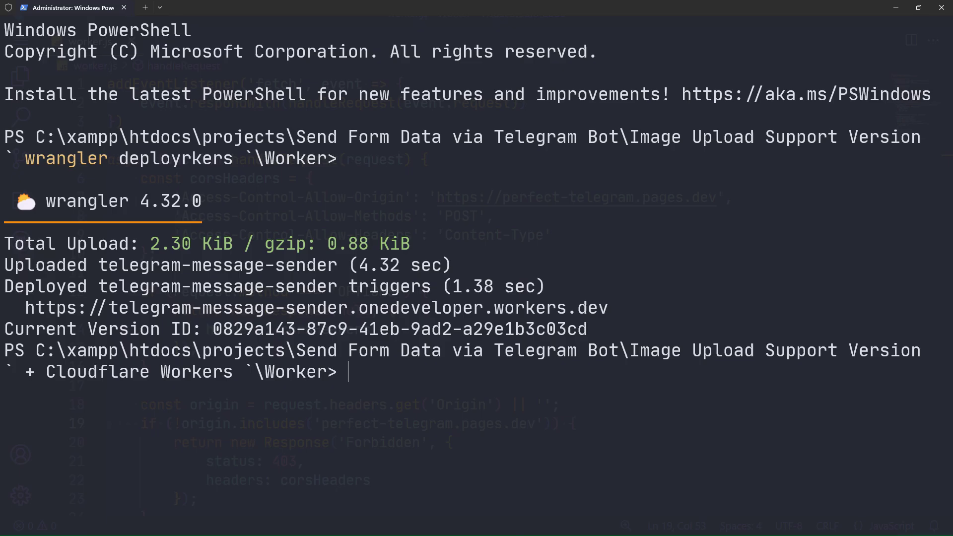
pyautogui.hotkey('alt', 'Tab')
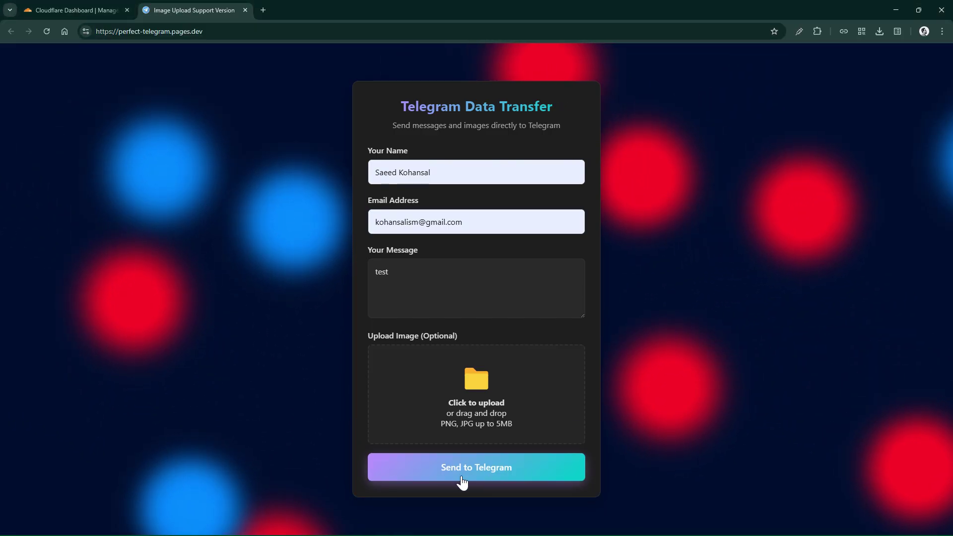
pyautogui.click(481, 471)
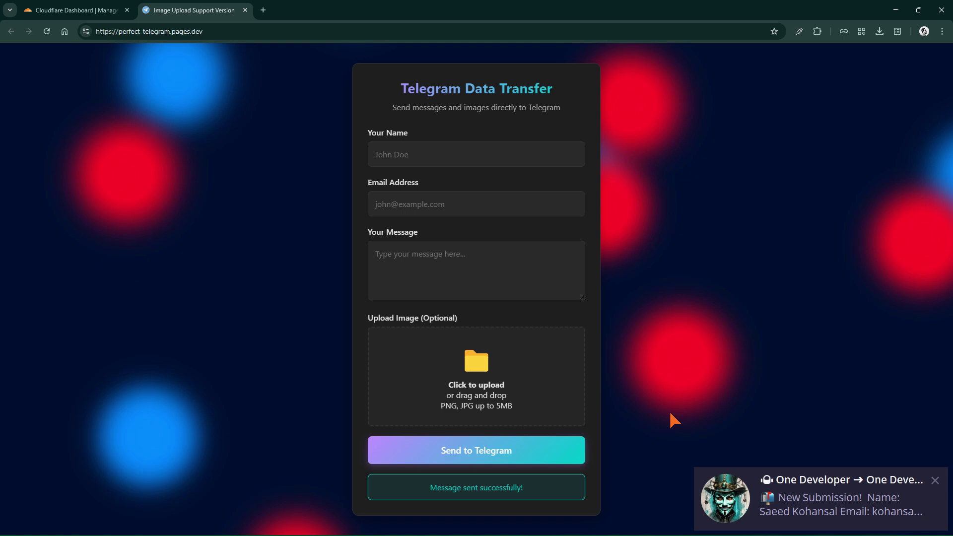
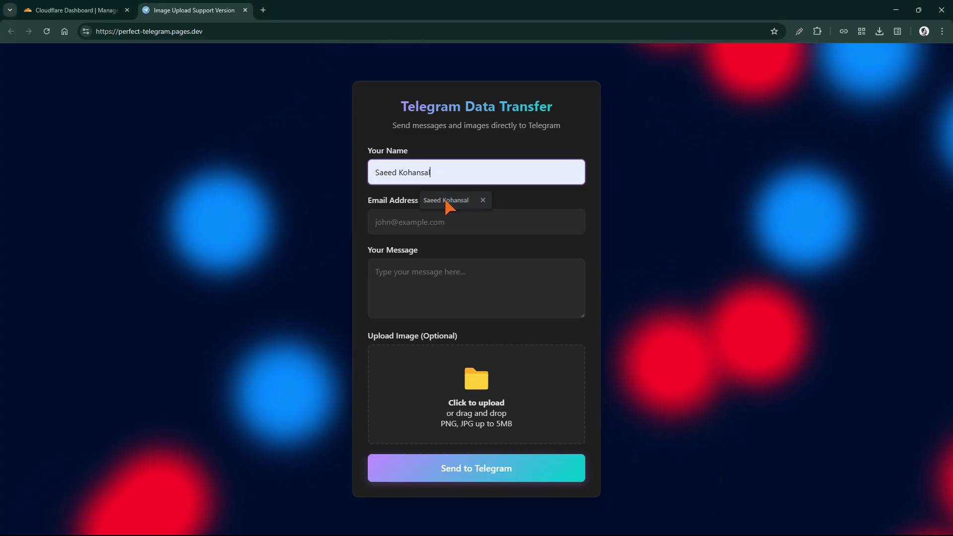
# - Fill the form with the suggested name and email and the message 'asdasdasdasdasd'
pyautogui.click(446, 202)
pyautogui.click(454, 222)
pyautogui.click(457, 251)
pyautogui.click(462, 282)
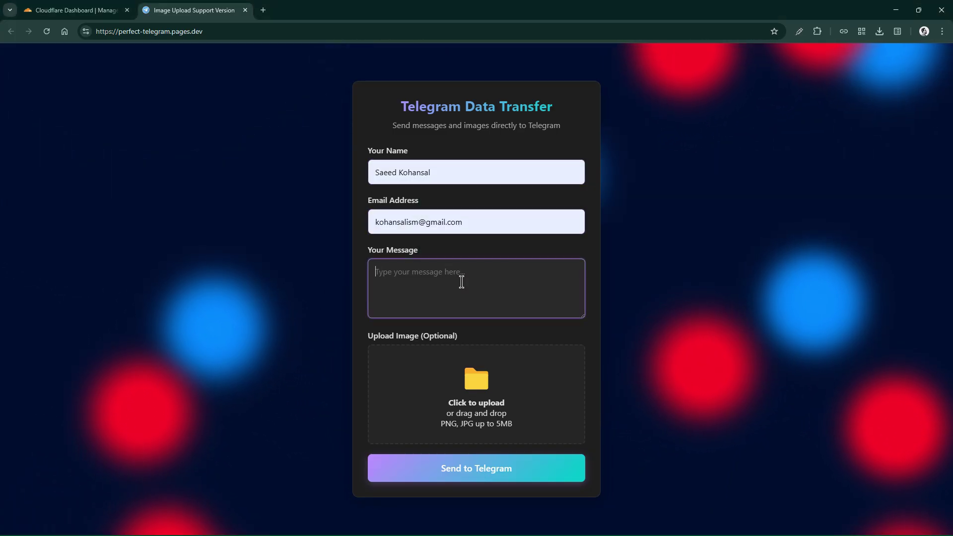
pyautogui.write('asdasdasdasdasd')
# - Attach Image 3.jpg and send the form to Telegram
pyautogui.click(476, 380)
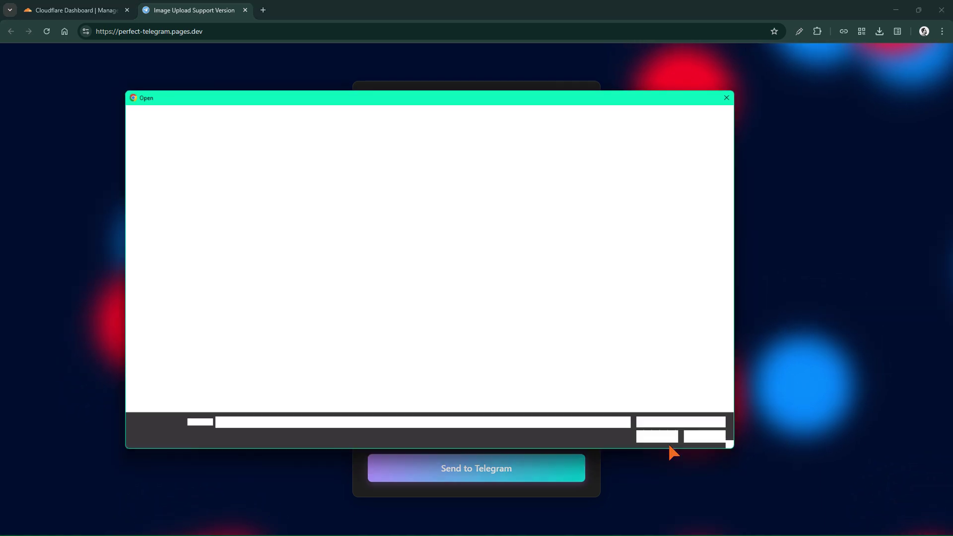
pyautogui.doubleClick(308, 253)
pyautogui.scroll(-5, 521, 378)
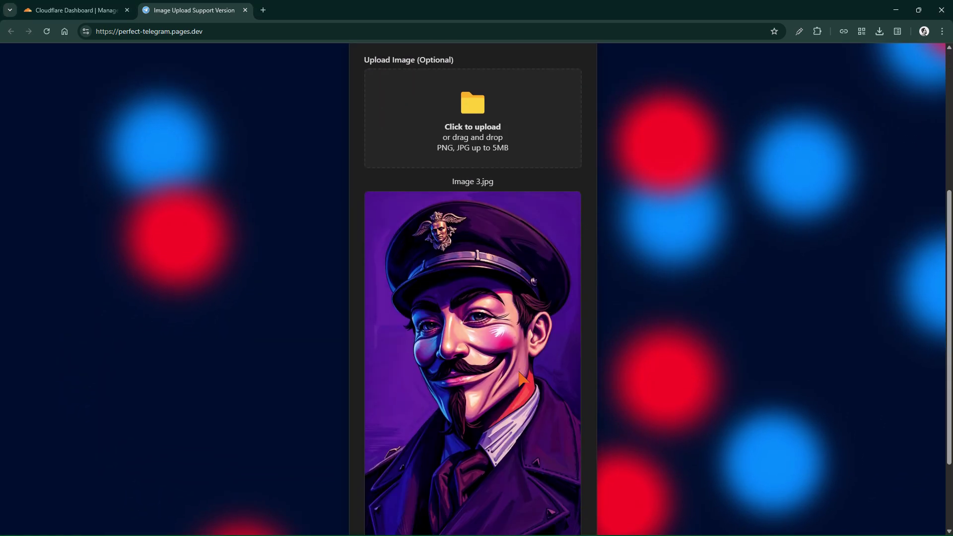
pyautogui.scroll(-2, 534, 371)
pyautogui.click(472, 497)
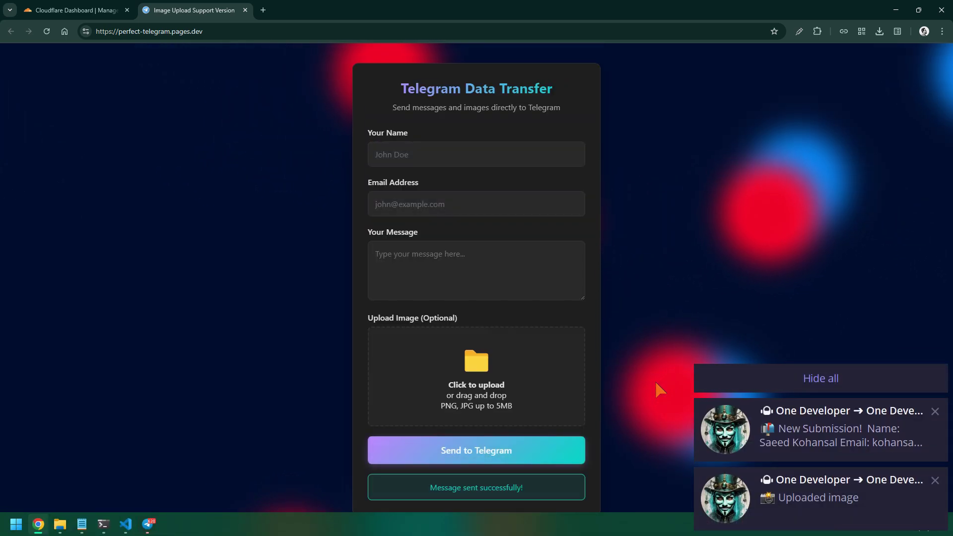
# - In Telegram, scroll the One Developer bot chat to check the submission details and Image 3 picture
pyautogui.hotkey('alt', 'Tab')
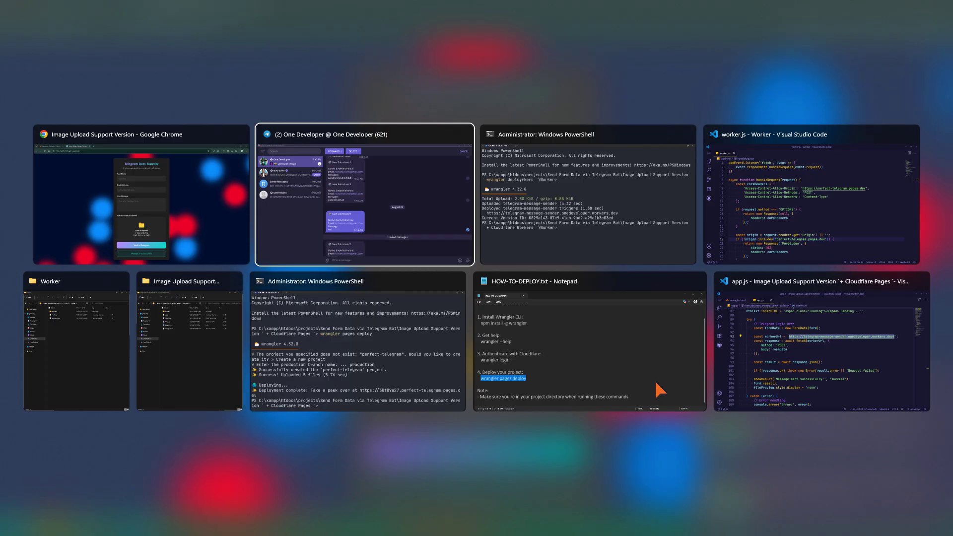
pyautogui.scroll(-5, 640, 379)
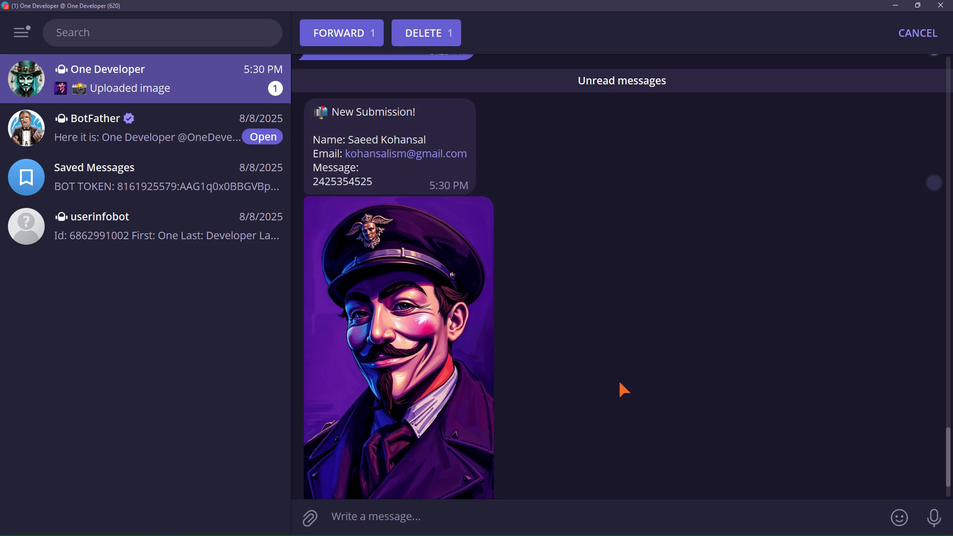
pyautogui.press('Escape')
pyautogui.scroll(-1, 613, 367)
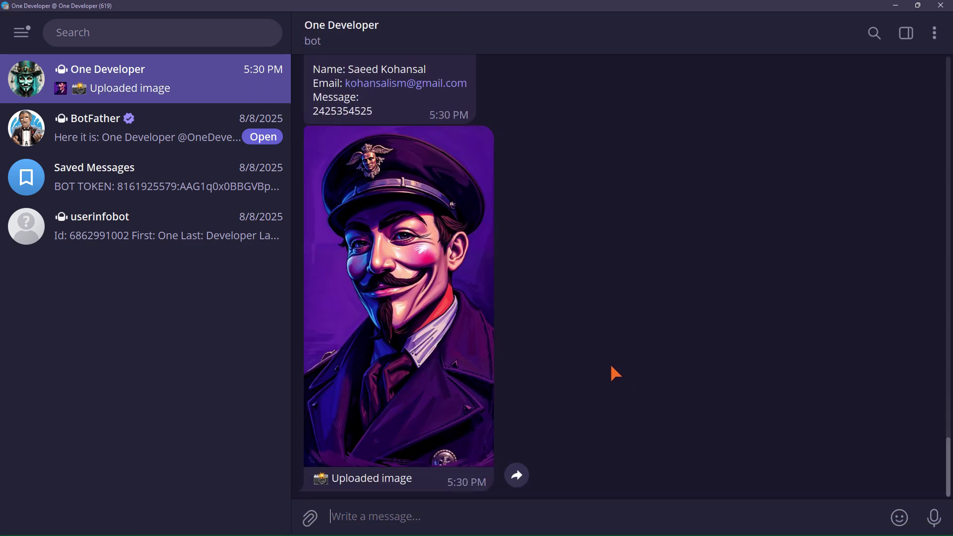
pyautogui.scroll(2, 595, 322)
pyautogui.moveTo(593, 296); pyautogui.dragTo(595, 287)
pyautogui.scroll(-3, 604, 303)
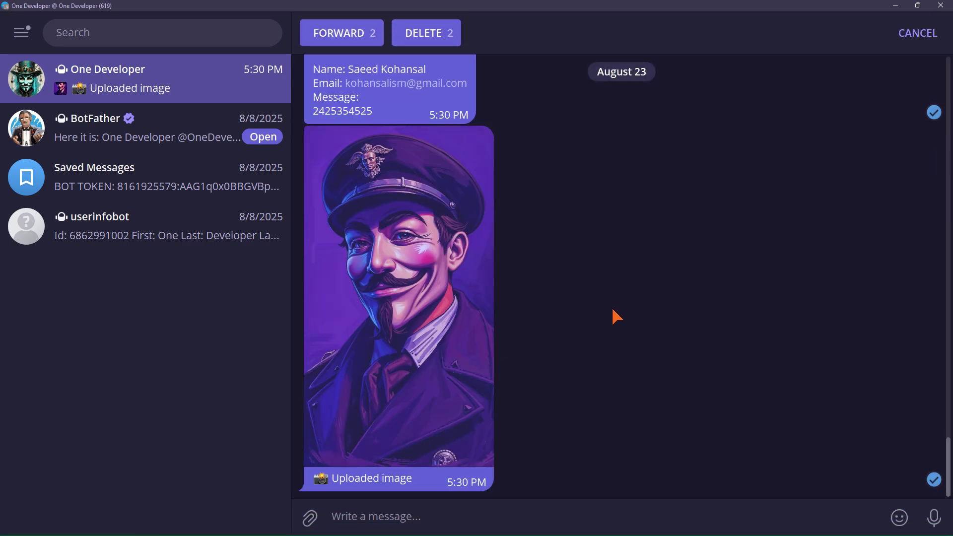
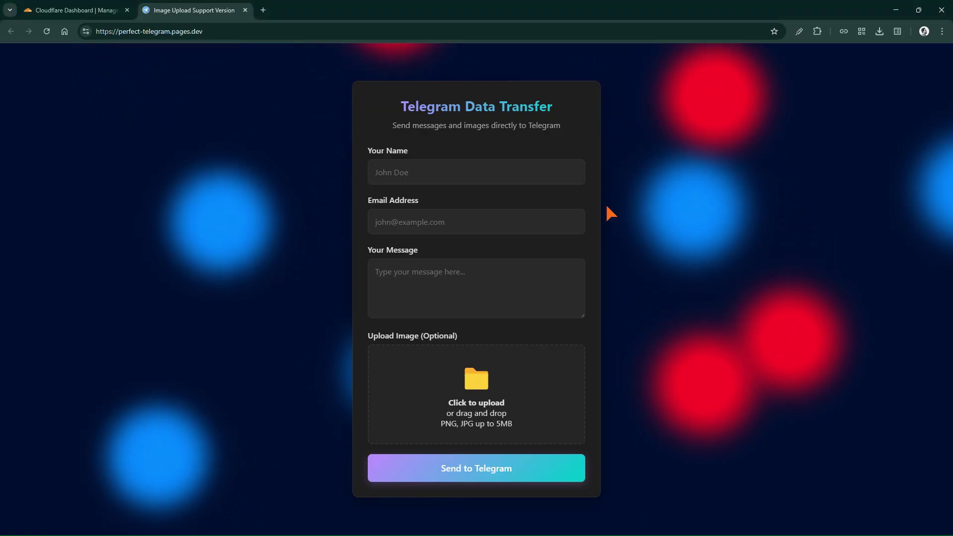
# - Check the perfect-telegram site, then open the telegram-message-sender worker's URL, which returns Forbidden
pyautogui.click(79, 10)
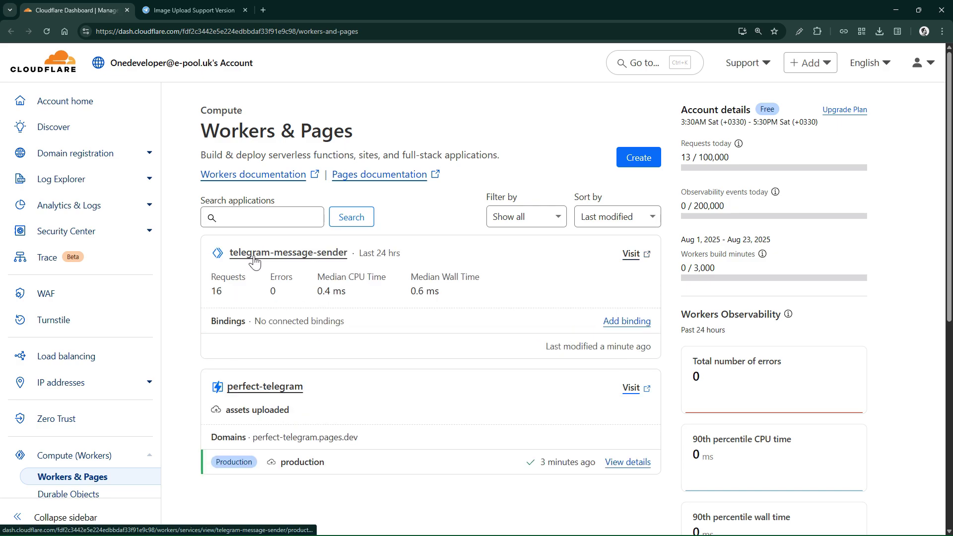
pyautogui.scroll(-1, 334, 261)
pyautogui.scroll(1, 333, 262)
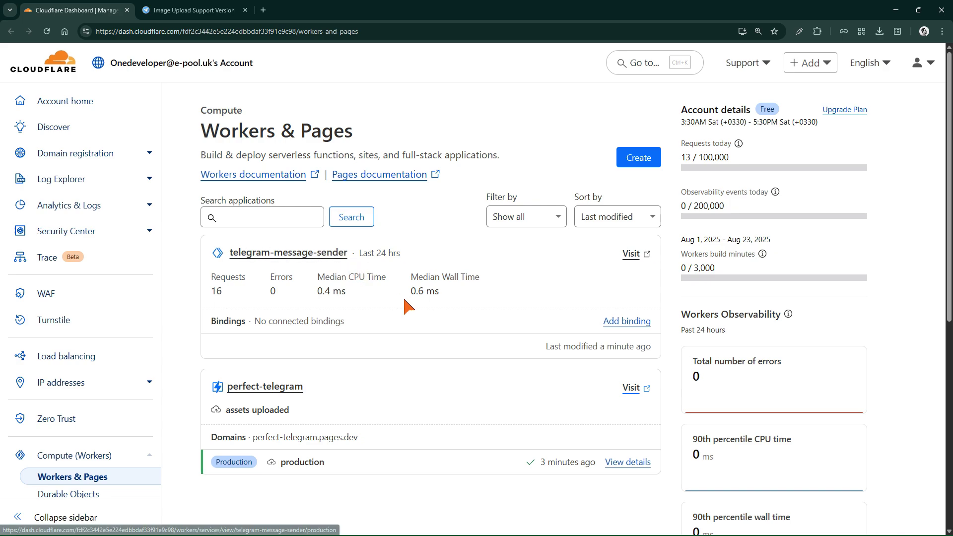
pyautogui.click(630, 388)
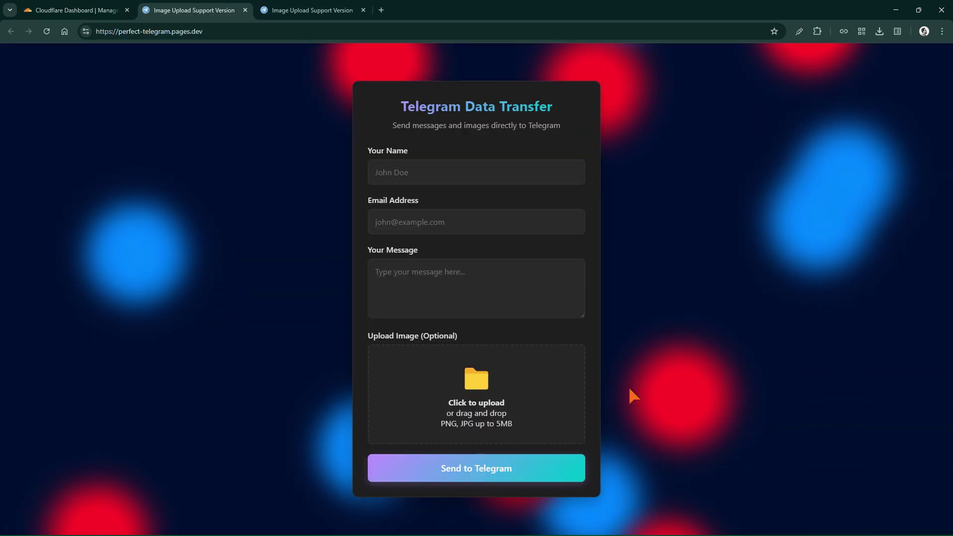
pyautogui.hotkey('ctrl', 'w')
pyautogui.click(632, 254)
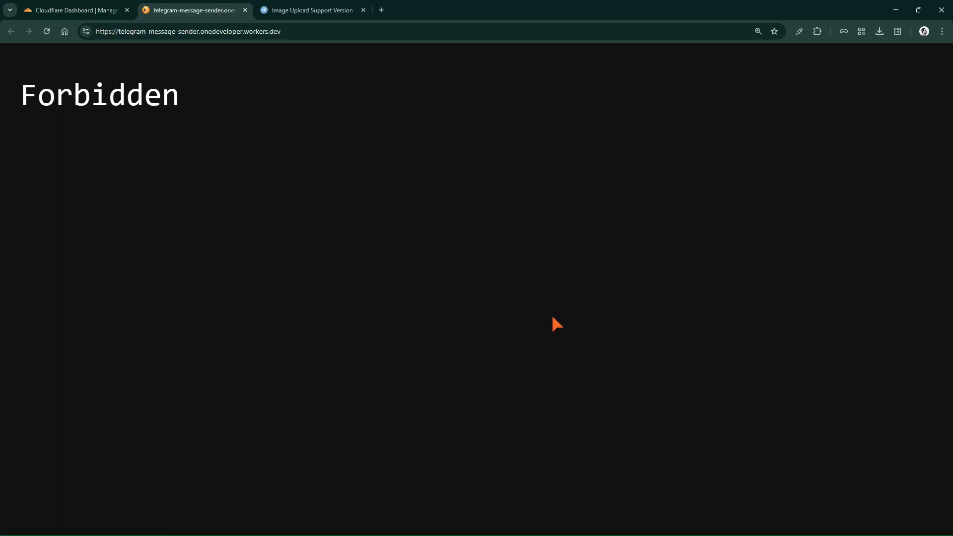
# - Open telegram-message-sender's Variables and Secrets settings, showing encrypted BOT_TOKEN and CHAT_ID
pyautogui.click(92, 9)
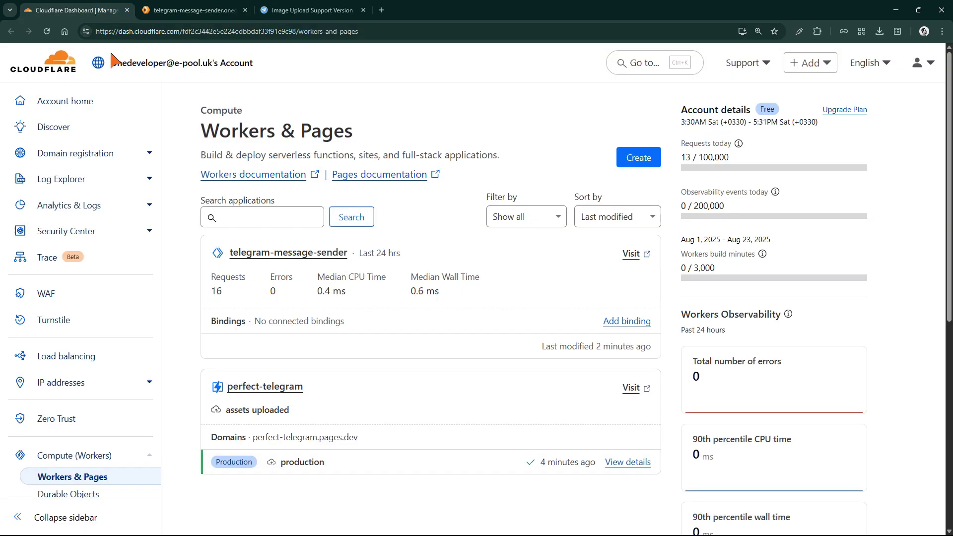
pyautogui.click(320, 256)
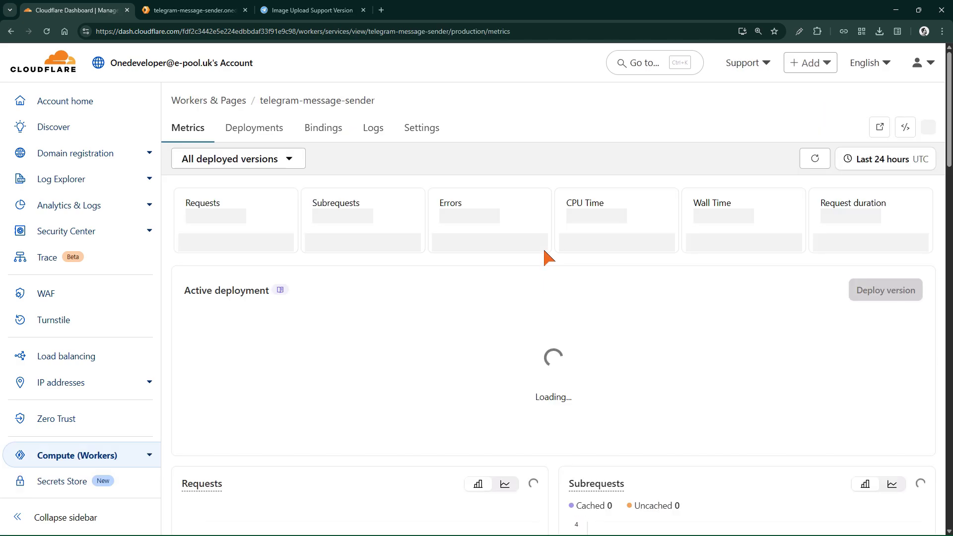
pyautogui.click(425, 137)
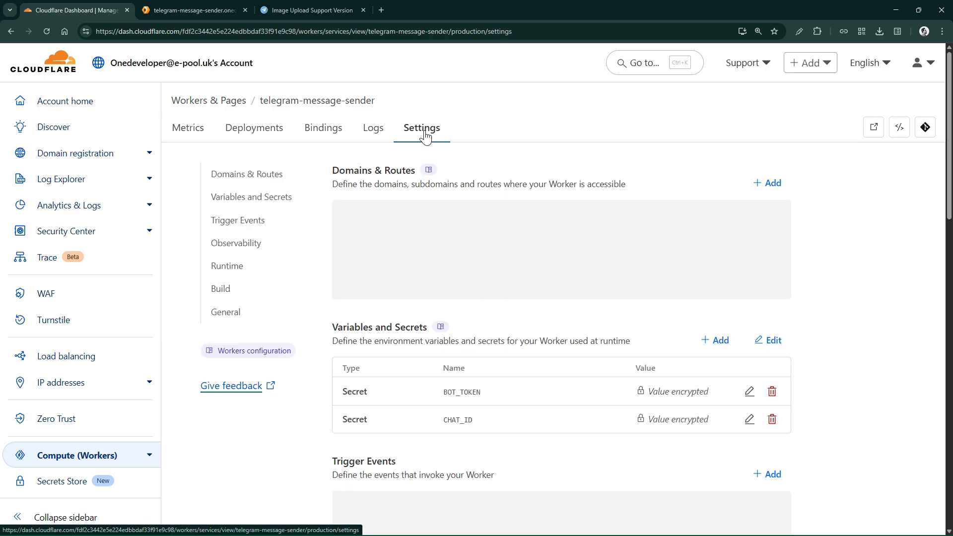
pyautogui.click(277, 201)
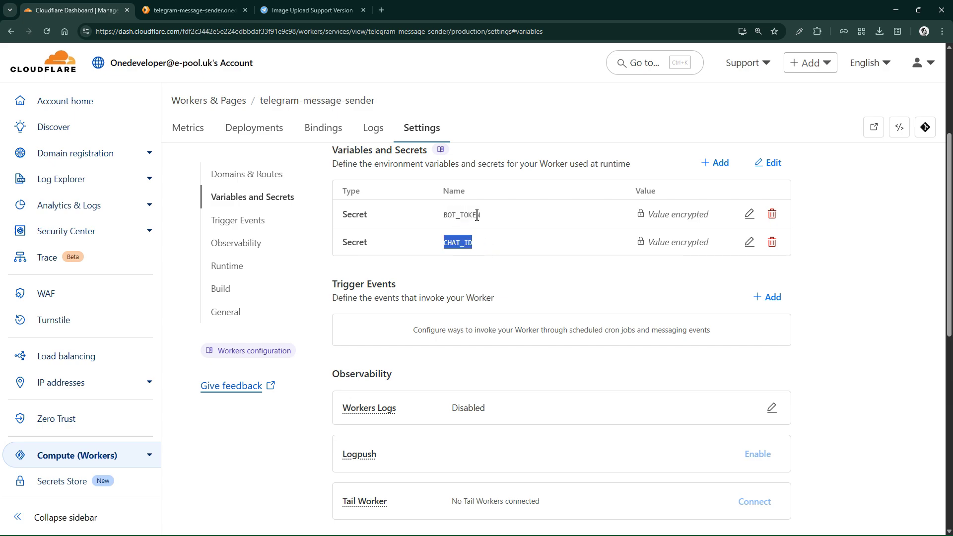
pyautogui.hotkey('alt', 'Tab')
pyautogui.press('Tab')
pyautogui.press('Tab')
pyautogui.press('Tab')
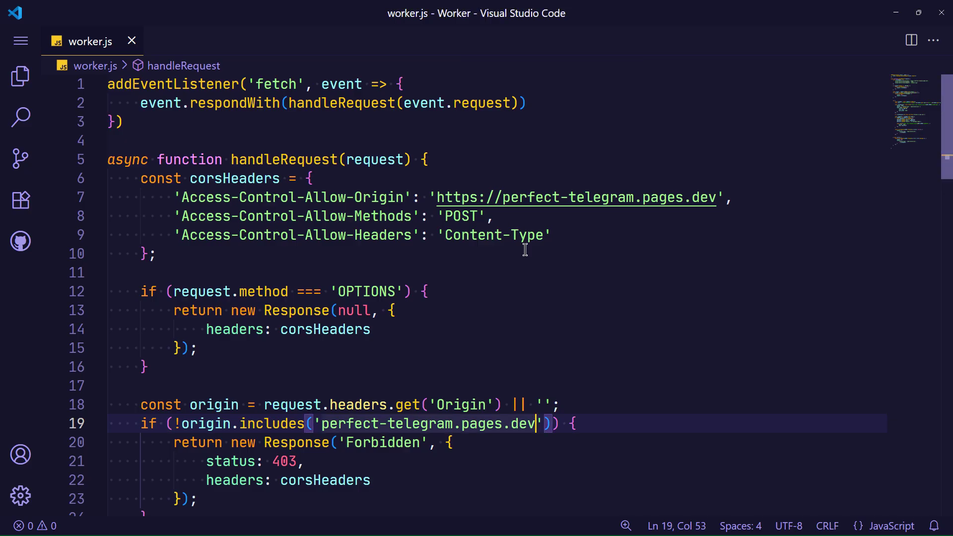
pyautogui.scroll(-3, 523, 249)
pyautogui.hotkey('ctrl', 'f')
pyautogui.write('CHAT_ID')
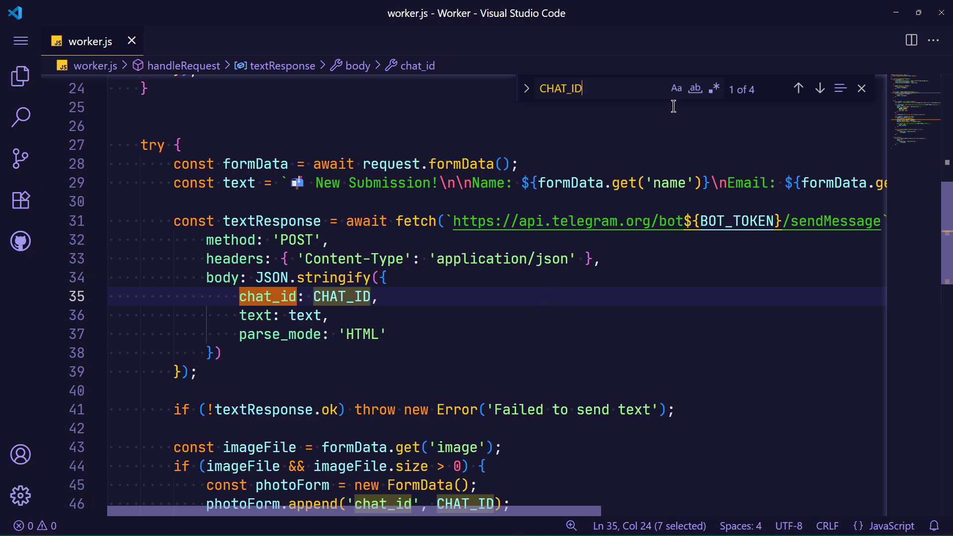
pyautogui.click(675, 90)
pyautogui.press('Return')
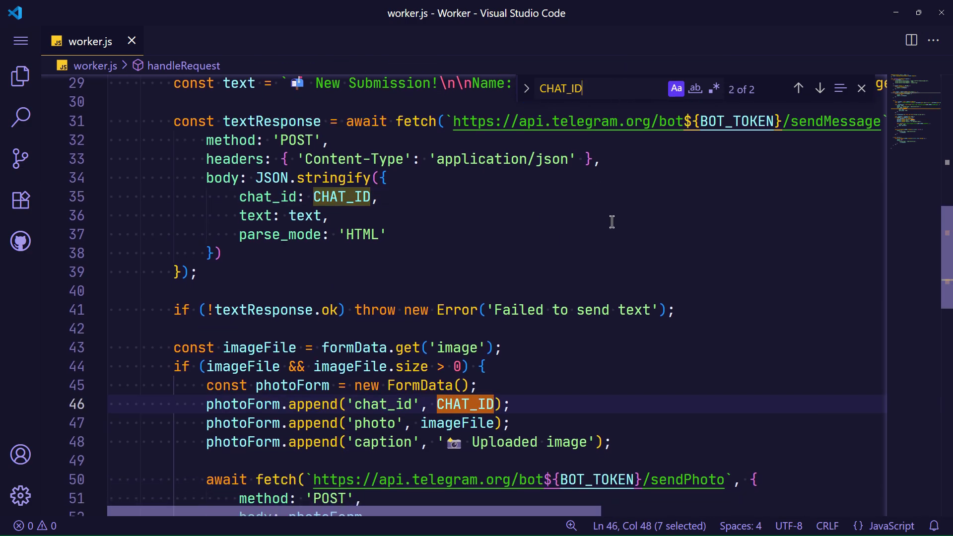
pyautogui.hotkey('alt', 'Tab')
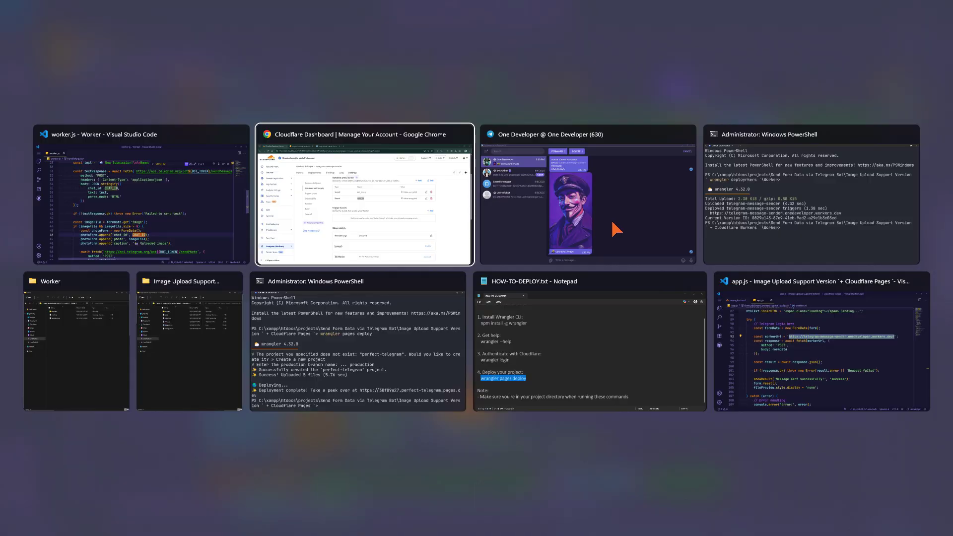
pyautogui.hotkey('alt', 'Tab')
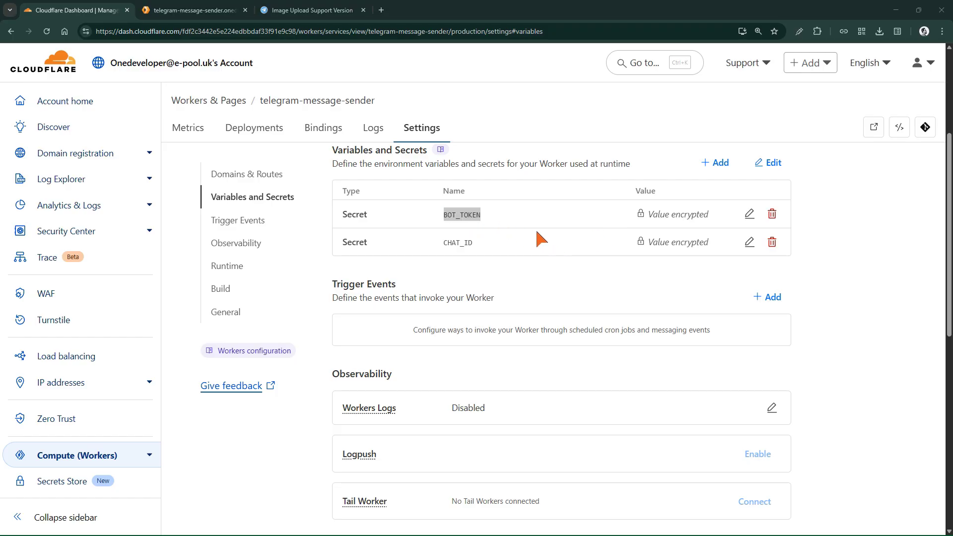
pyautogui.write('BOT_TOKEN')
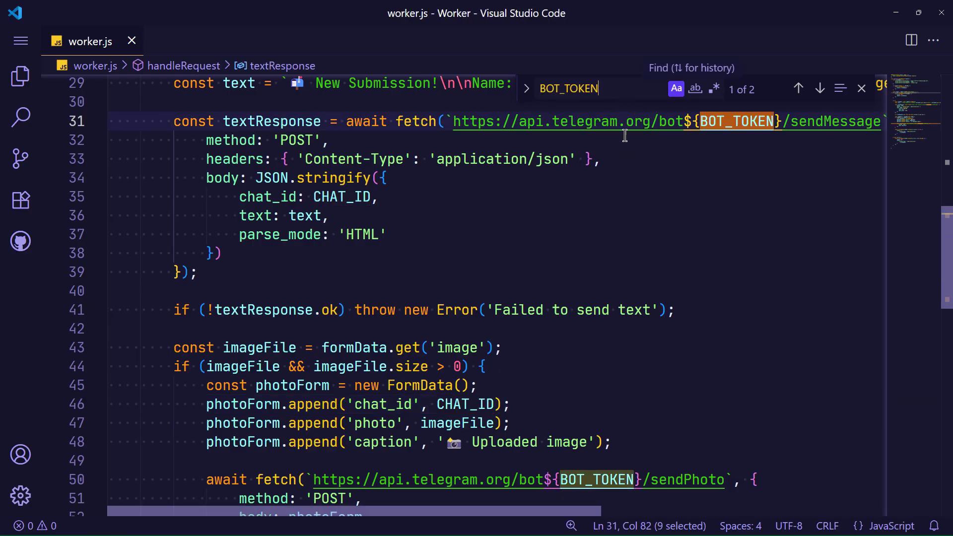
pyautogui.press('Return')
pyautogui.press('Return')
pyautogui.press('Return')
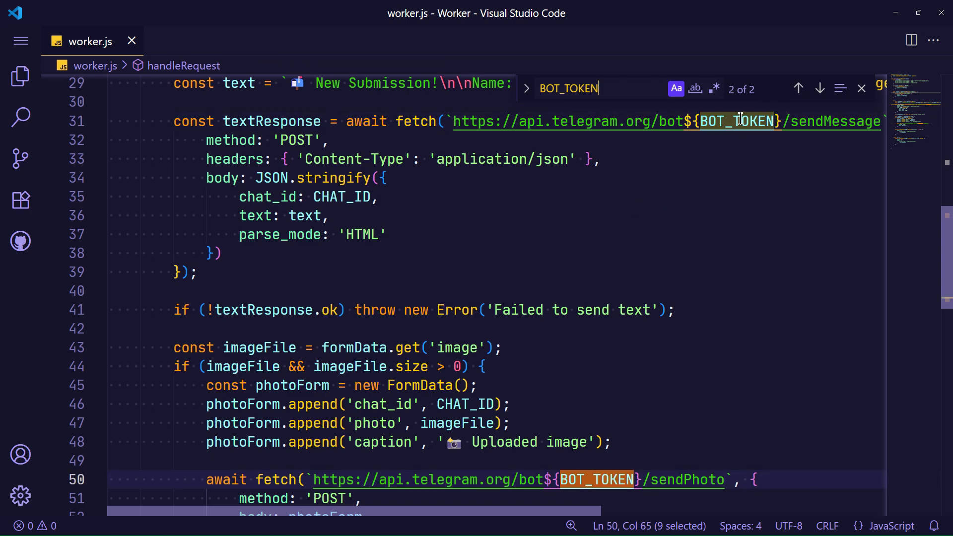
pyautogui.press('Return')
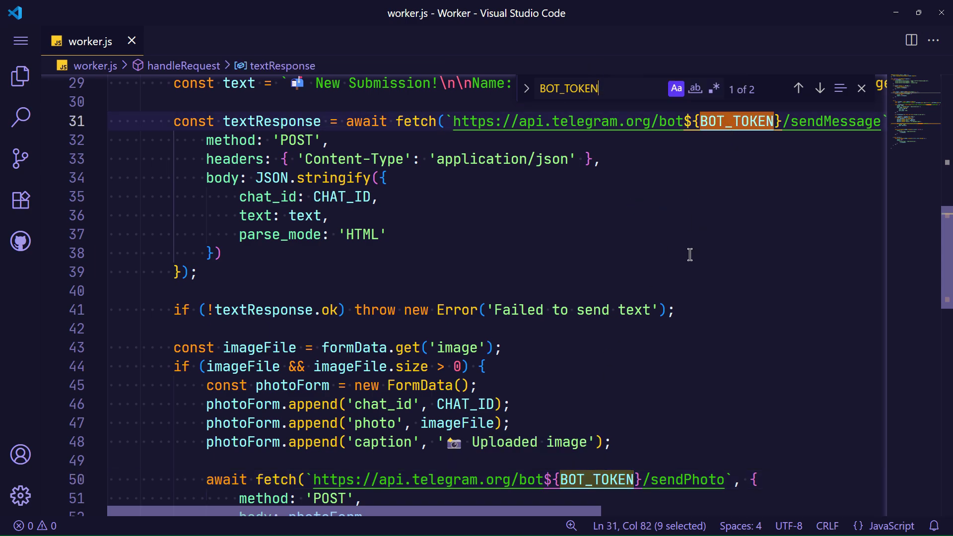
pyautogui.hotkey('alt', 'Tab')
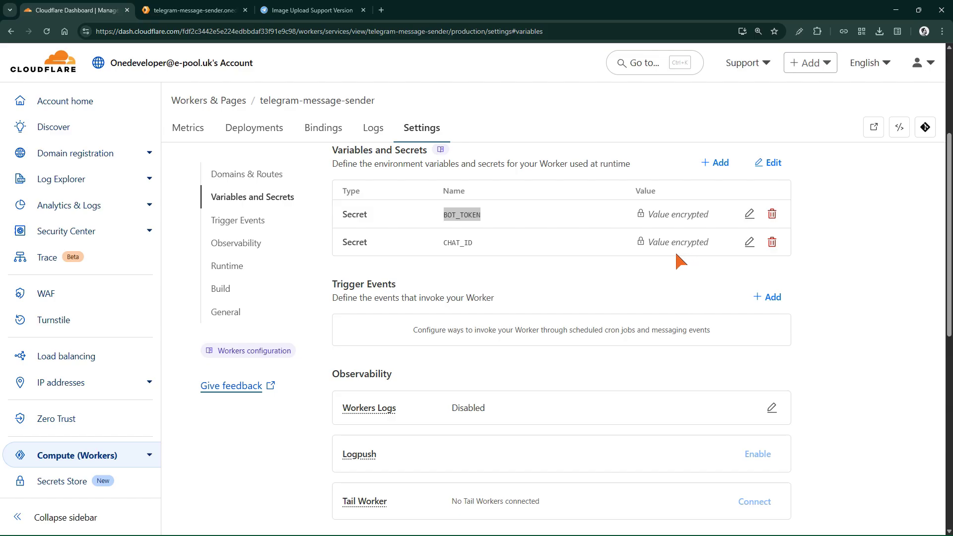
pyautogui.click(208, 10)
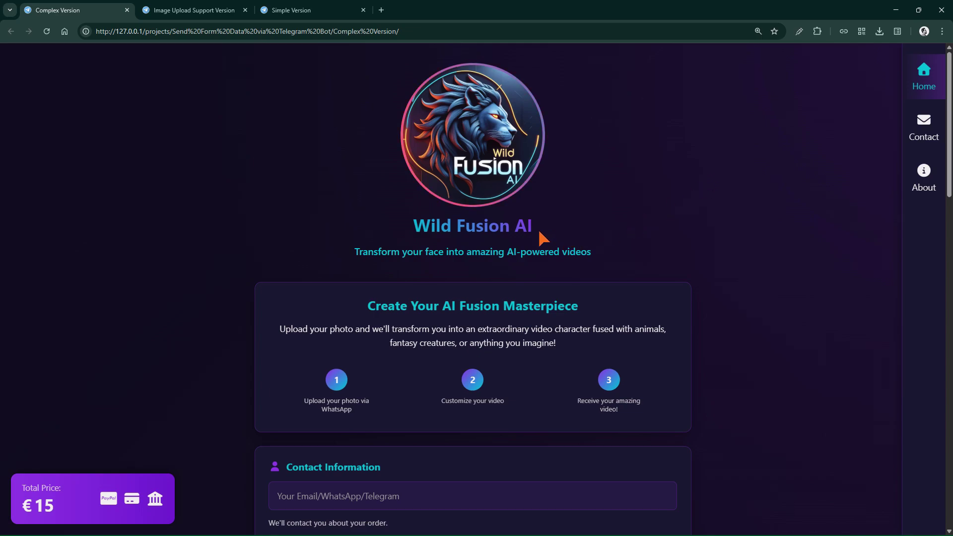
# - Review the Complex Version page, then the Image Upload Support Version's Telegram Data Transfer page
pyautogui.tripleClick(538, 228)
pyautogui.scroll(-13, 475, 213)
pyautogui.scroll(-9, 457, 414)
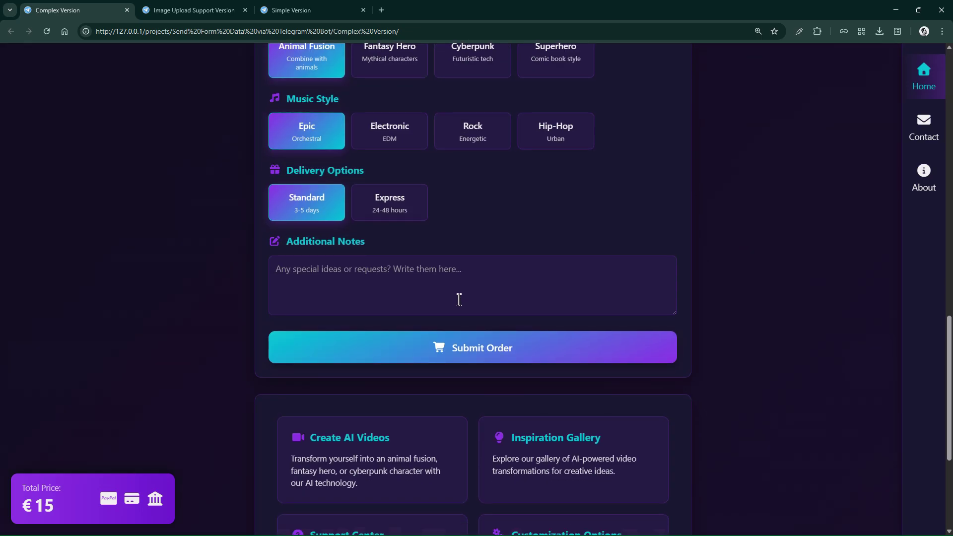
pyautogui.scroll(5, 456, 300)
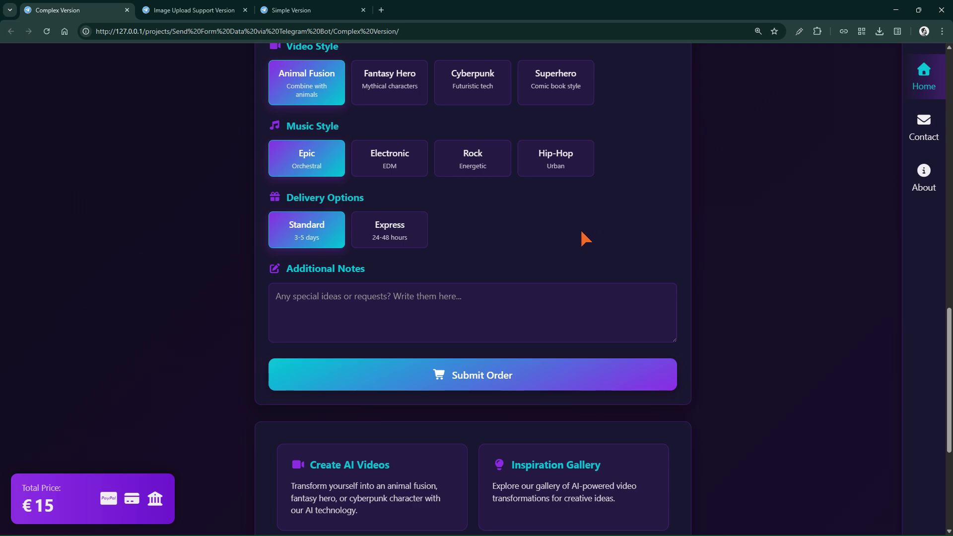
pyautogui.click(191, 10)
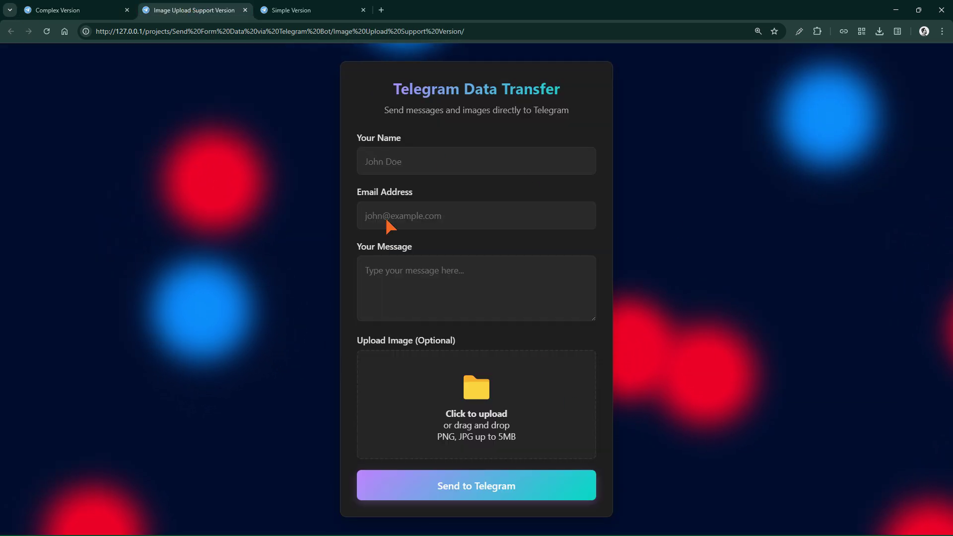
pyautogui.moveTo(573, 93); pyautogui.dragTo(346, 78)
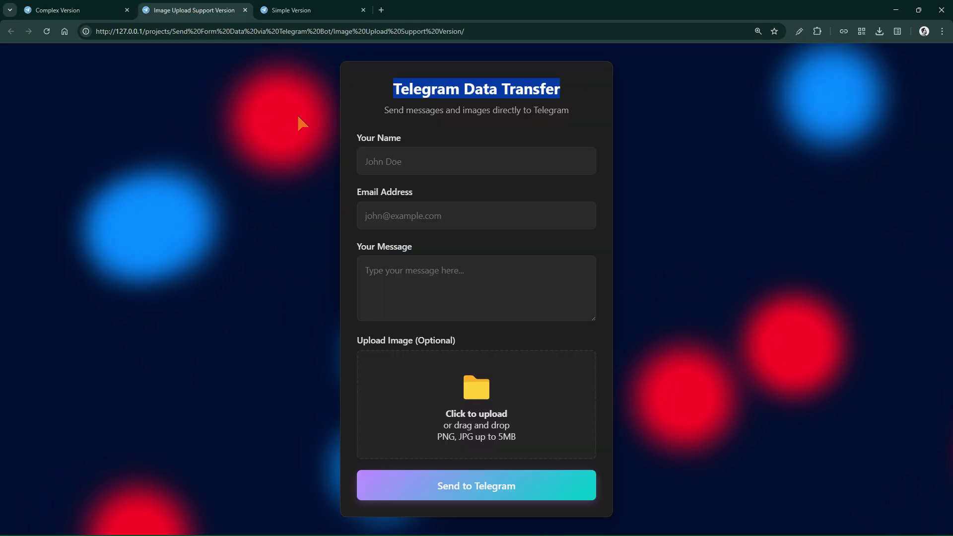
# - Switch to the Simple Version page's Send Message to Telegram form
pyautogui.click(308, 11)
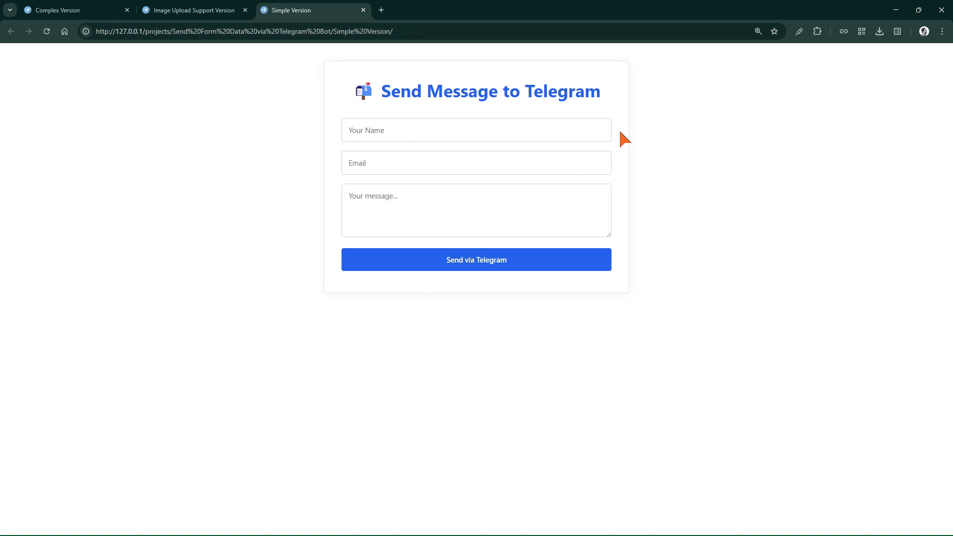
pyautogui.moveTo(645, 94); pyautogui.dragTo(330, 92)
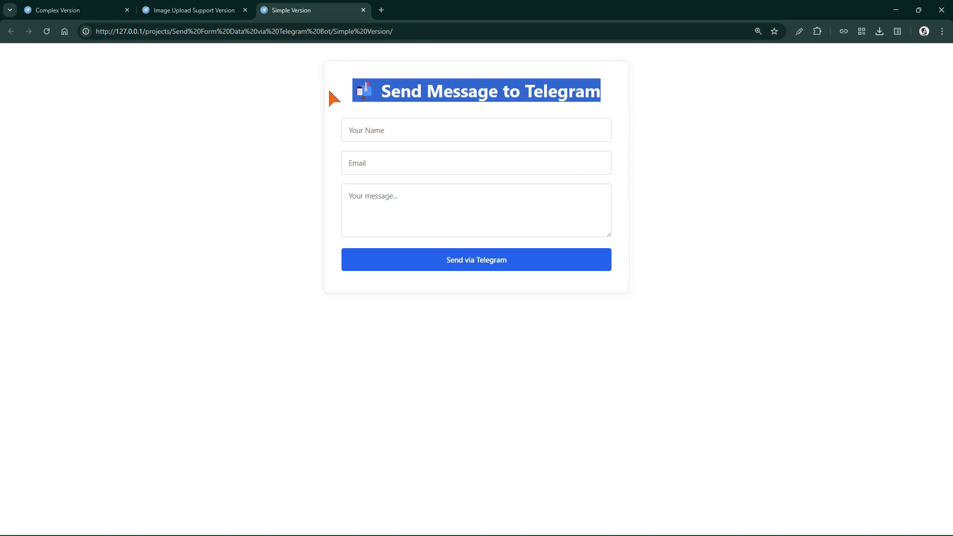
pyautogui.click(699, 217)
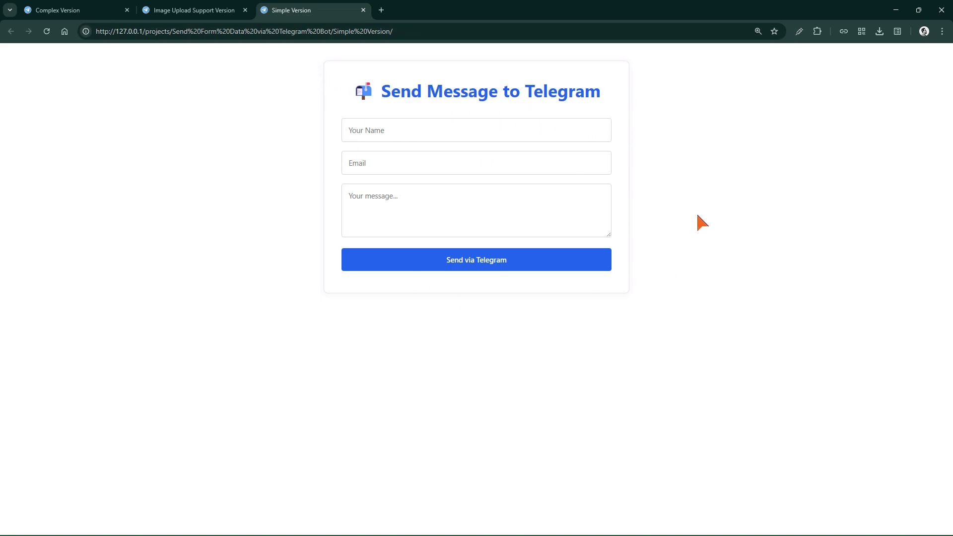
pyautogui.scroll(5, 699, 215)
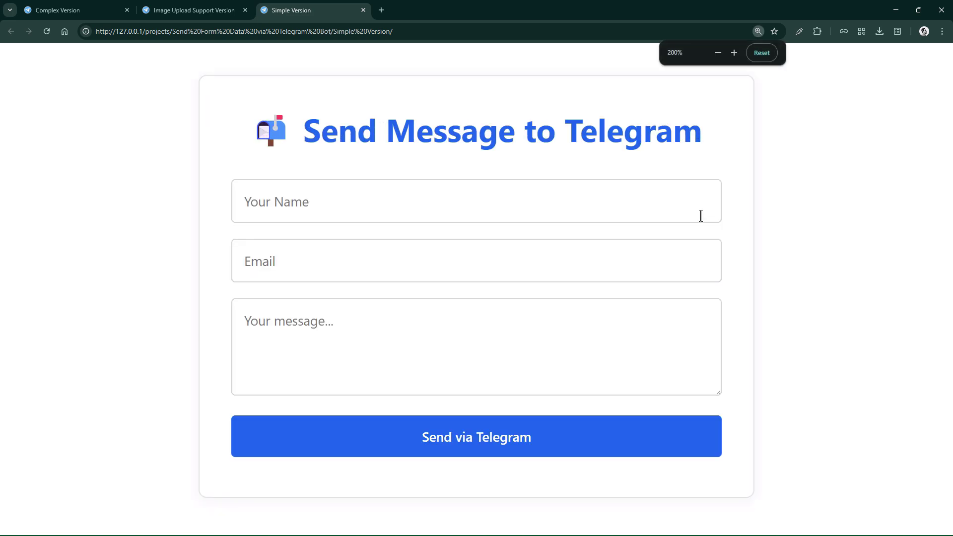